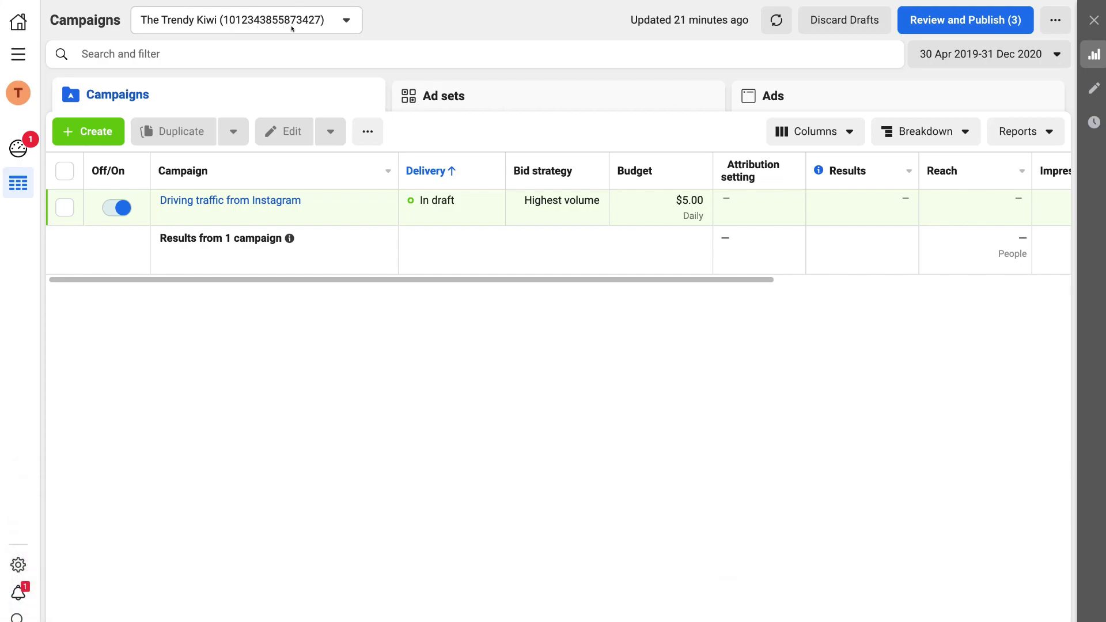
Open Events Manager and start connecting a new data source of the Web type.
{"action": "left_click", "coordinate": [13, 55]}
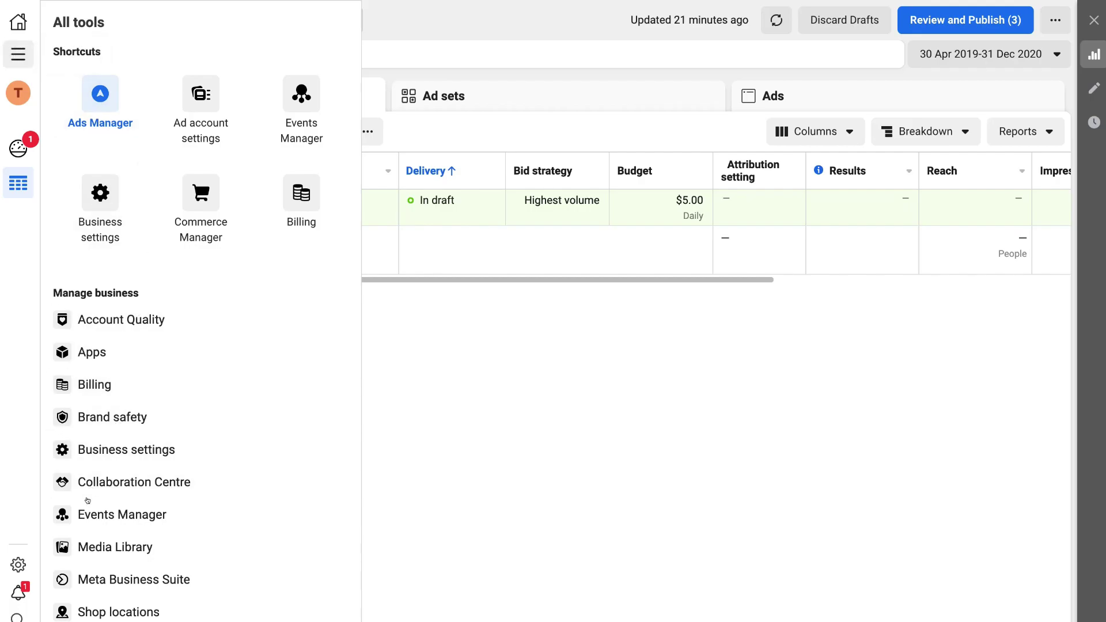
{"action": "left_click", "coordinate": [185, 512]}
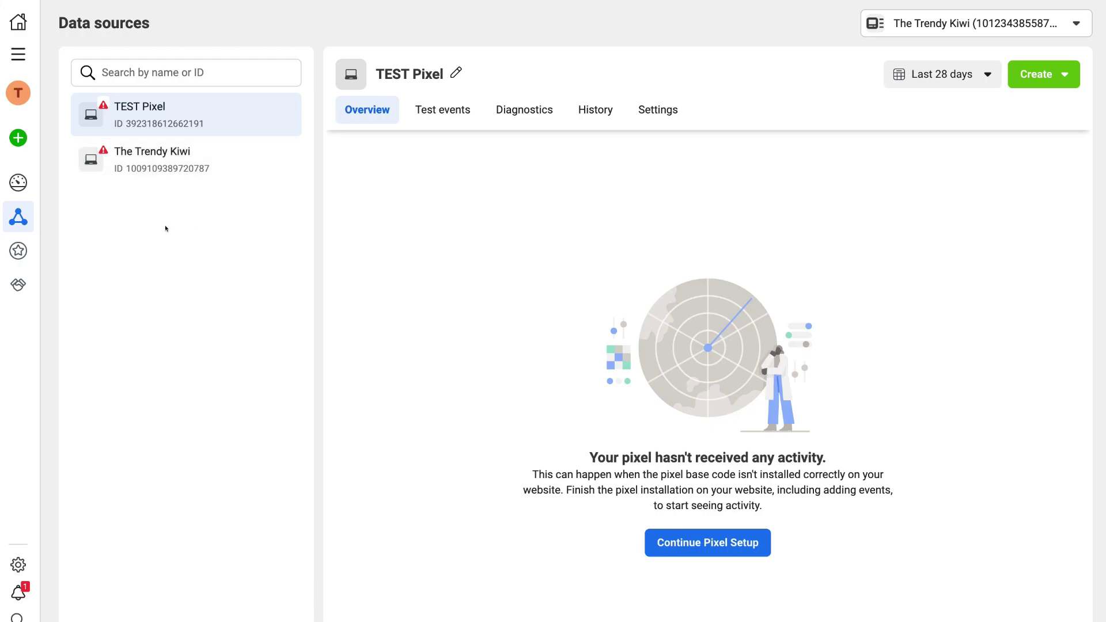
{"action": "mouse_move", "coordinate": [18, 139]}
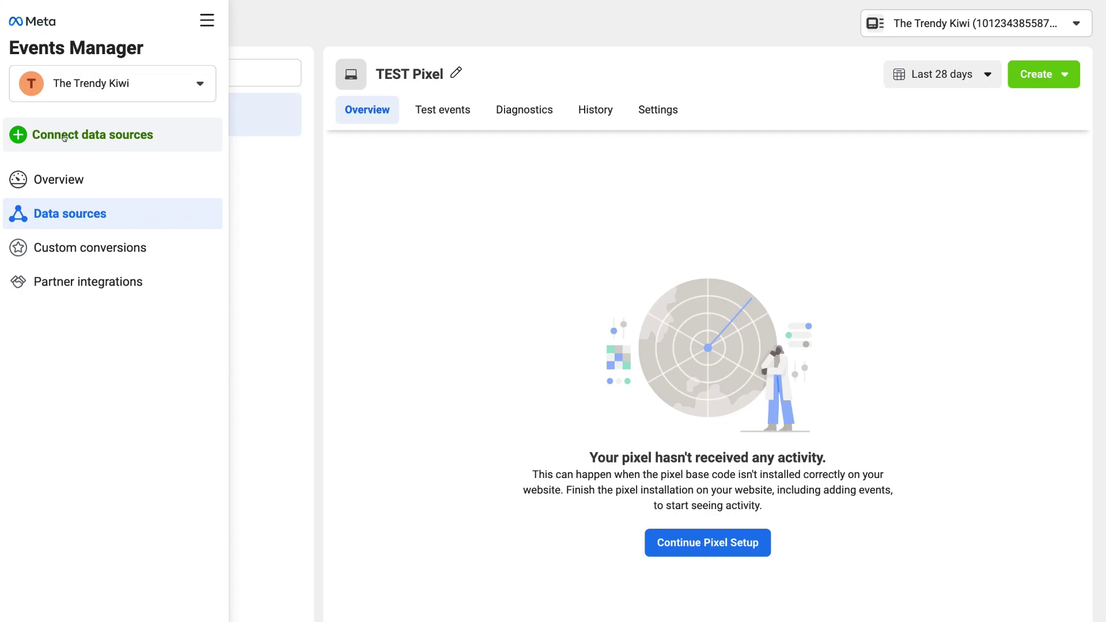
{"action": "left_click", "coordinate": [118, 134]}
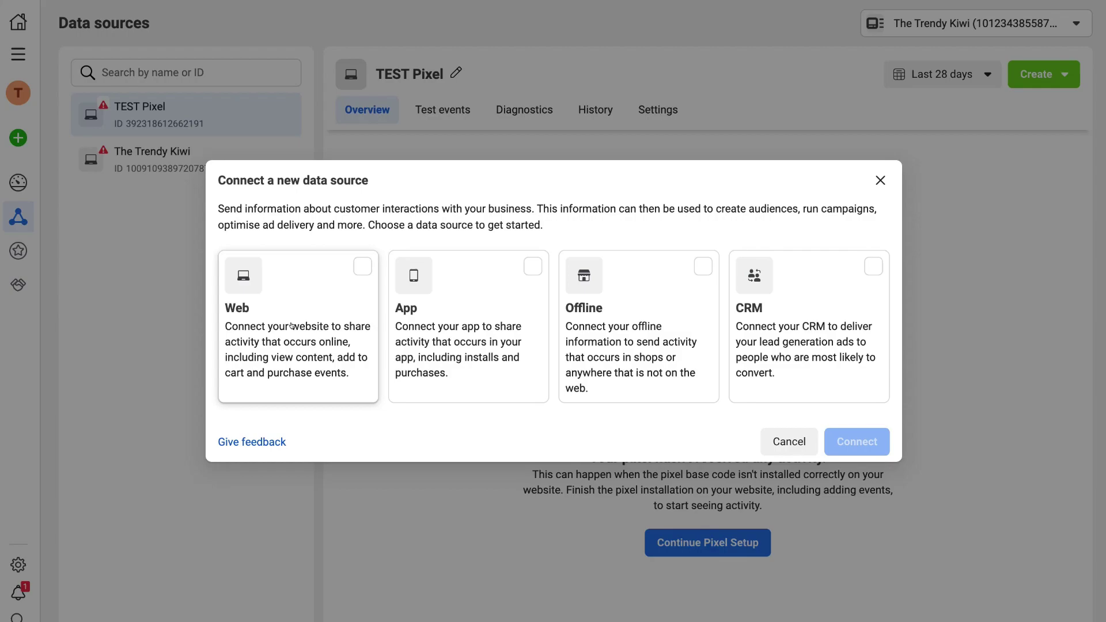
{"action": "left_click", "coordinate": [360, 318]}
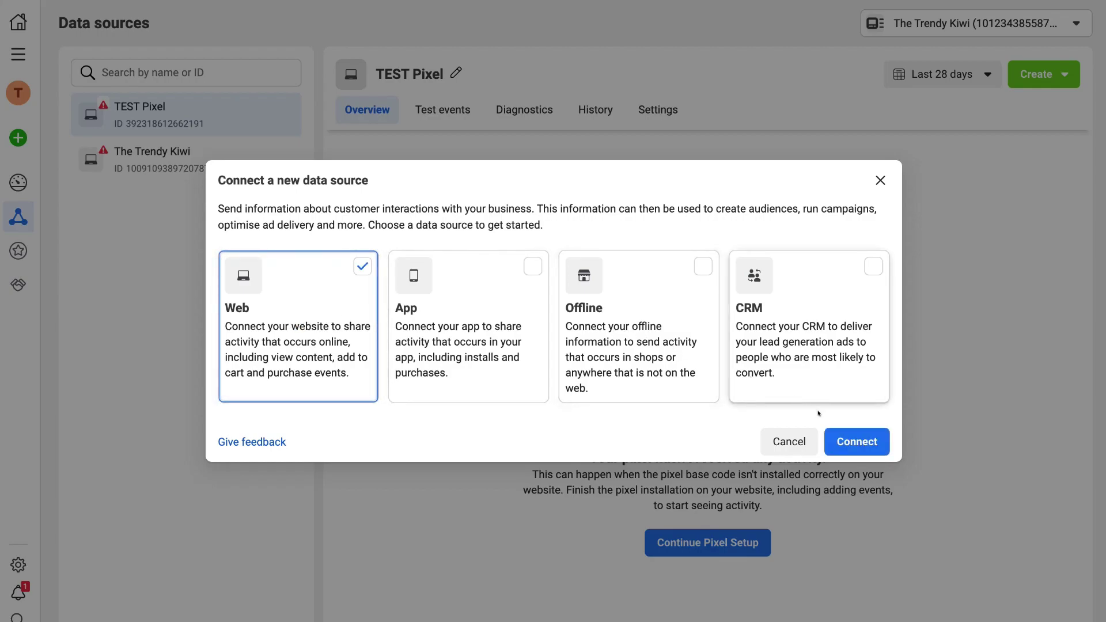
{"action": "left_click", "coordinate": [856, 442]}
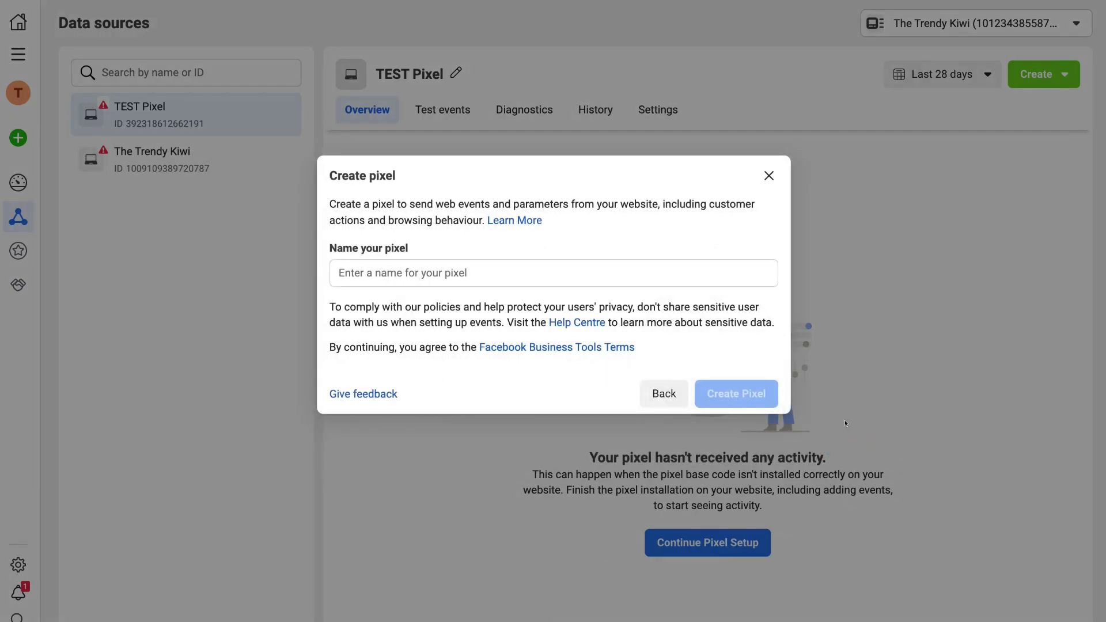
Create a pixel named "The Trendy Kiwi NZ Pixel".
{"action": "left_click", "coordinate": [362, 271]}
{"action": "type", "text": "The Trendy Kiwi NZ Pixel"}
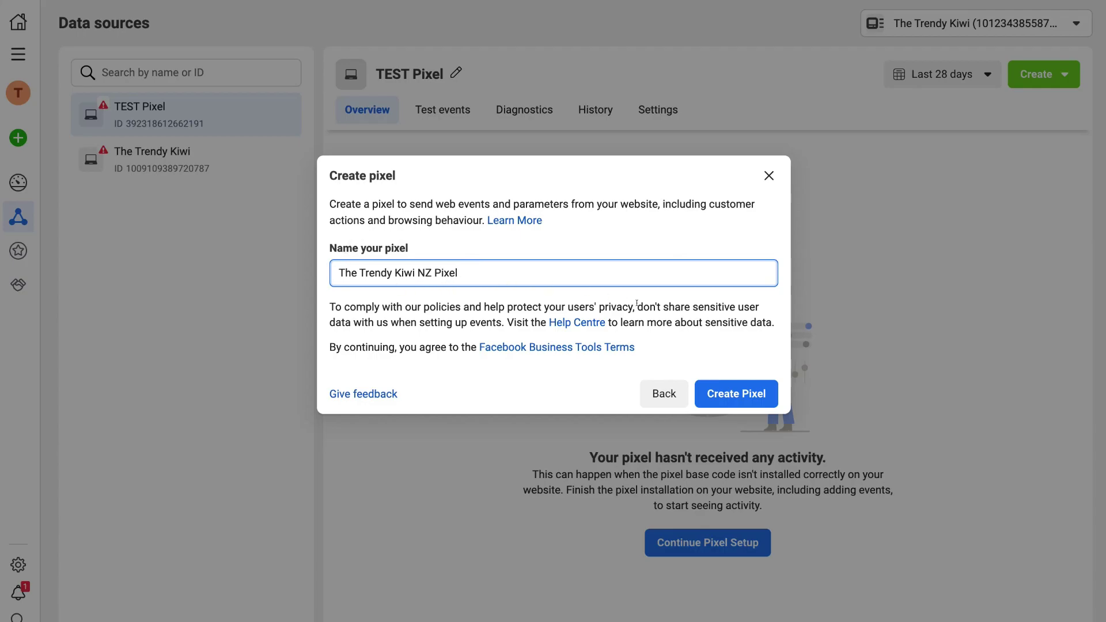
{"action": "left_click", "coordinate": [742, 399]}
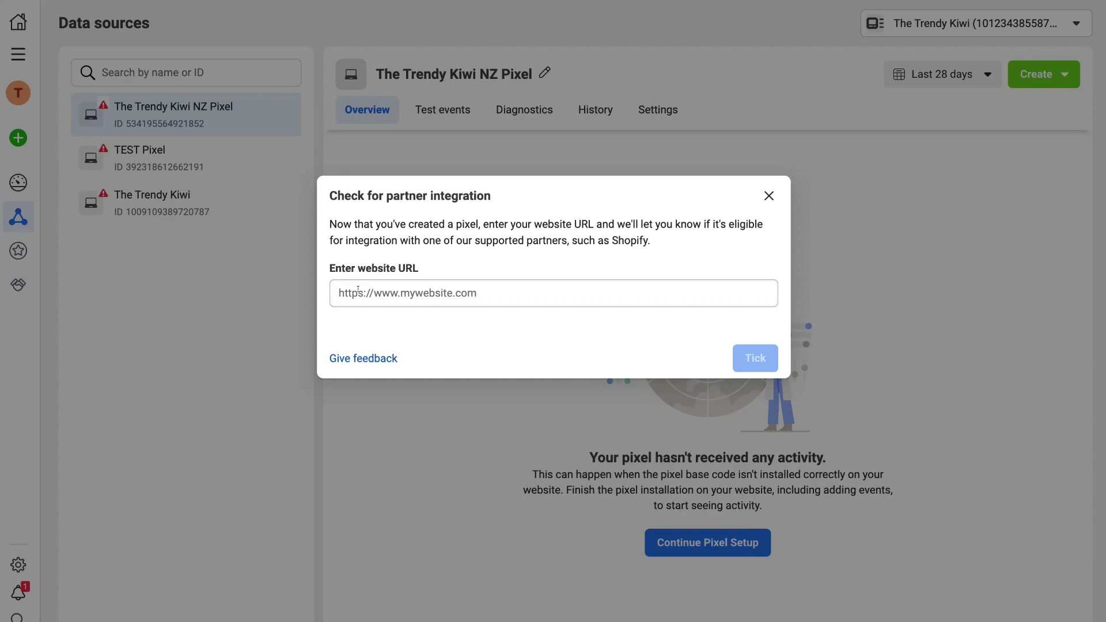
{"action": "left_click", "coordinate": [357, 290]}
{"action": "type", "text": "https://the-trendy-kiwi-nz.myshopify.com/"}
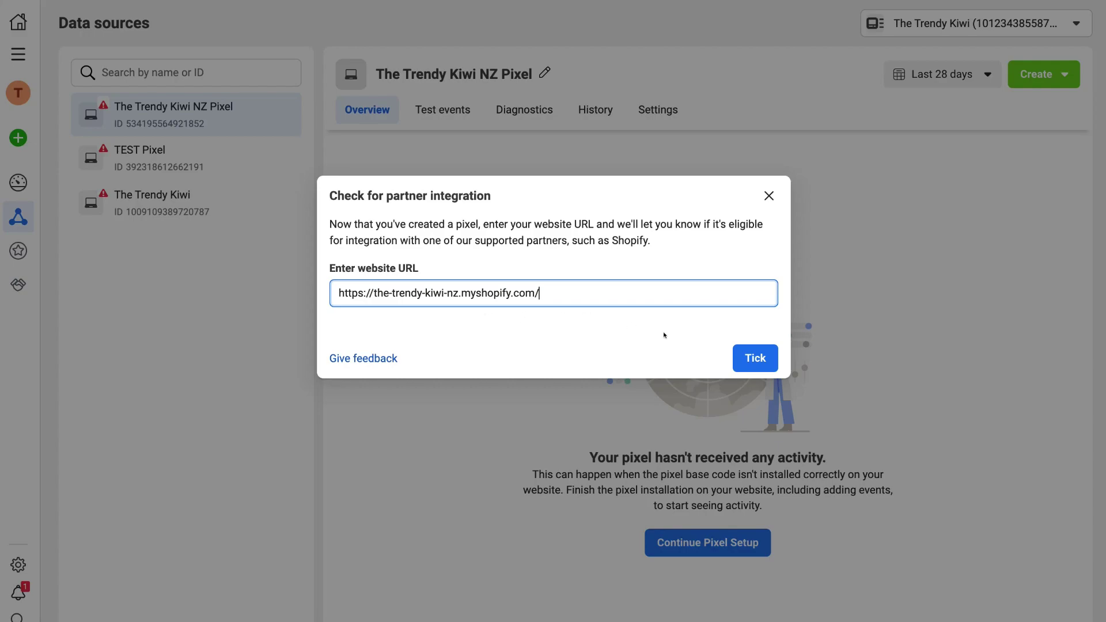
{"action": "left_click", "coordinate": [752, 358]}
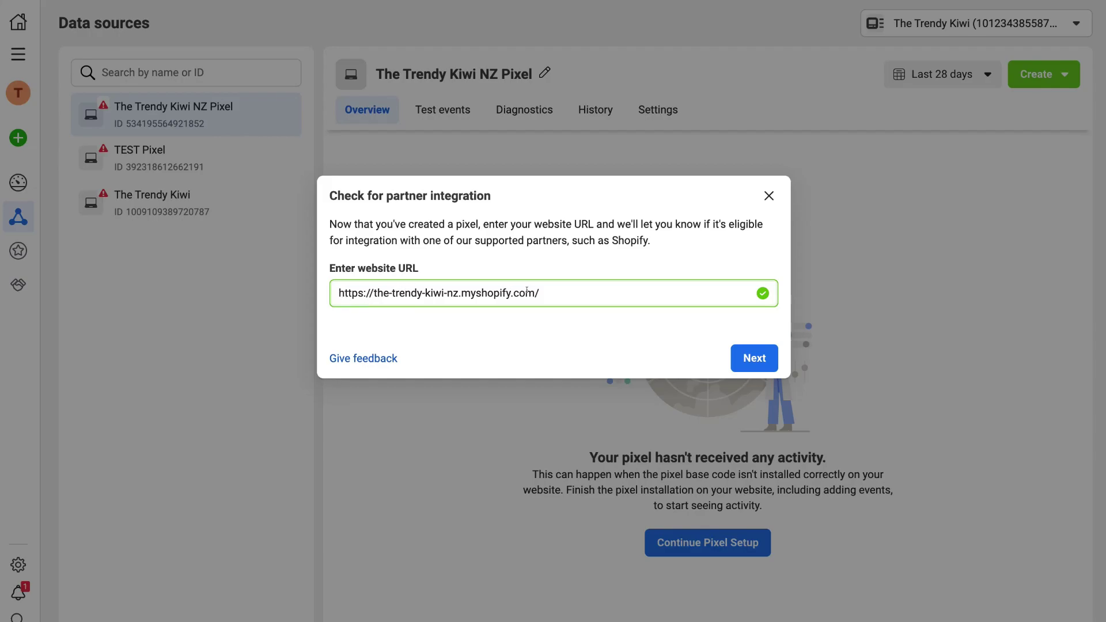
{"action": "left_click", "coordinate": [754, 358]}
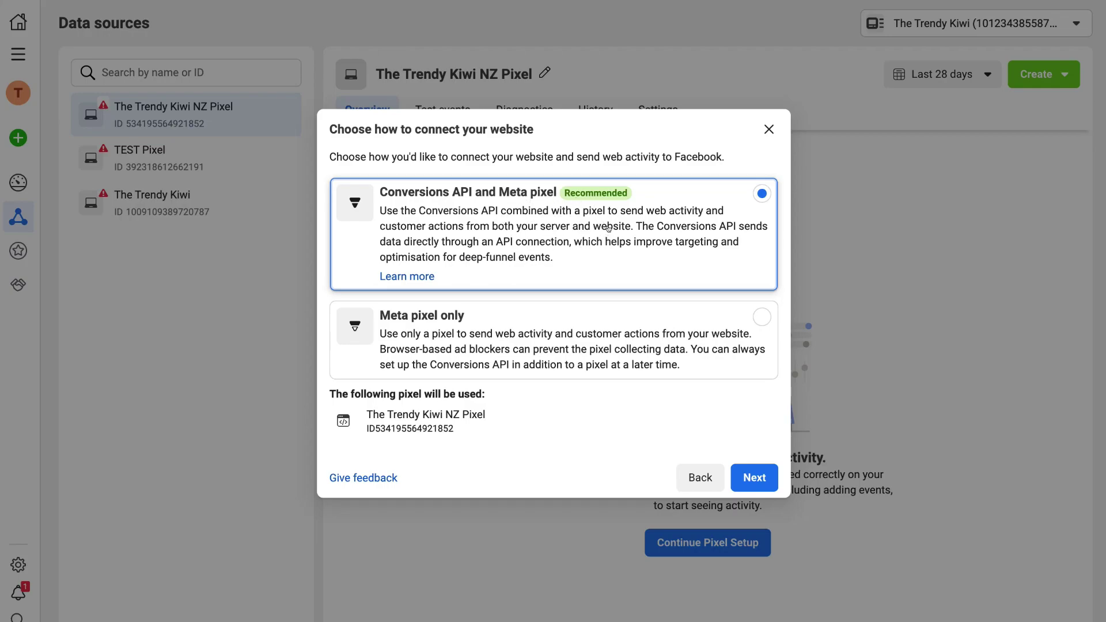
Connect the website through Conversions API and Meta pixel, using partner integration with Shopify (online).
{"action": "left_click", "coordinate": [750, 477]}
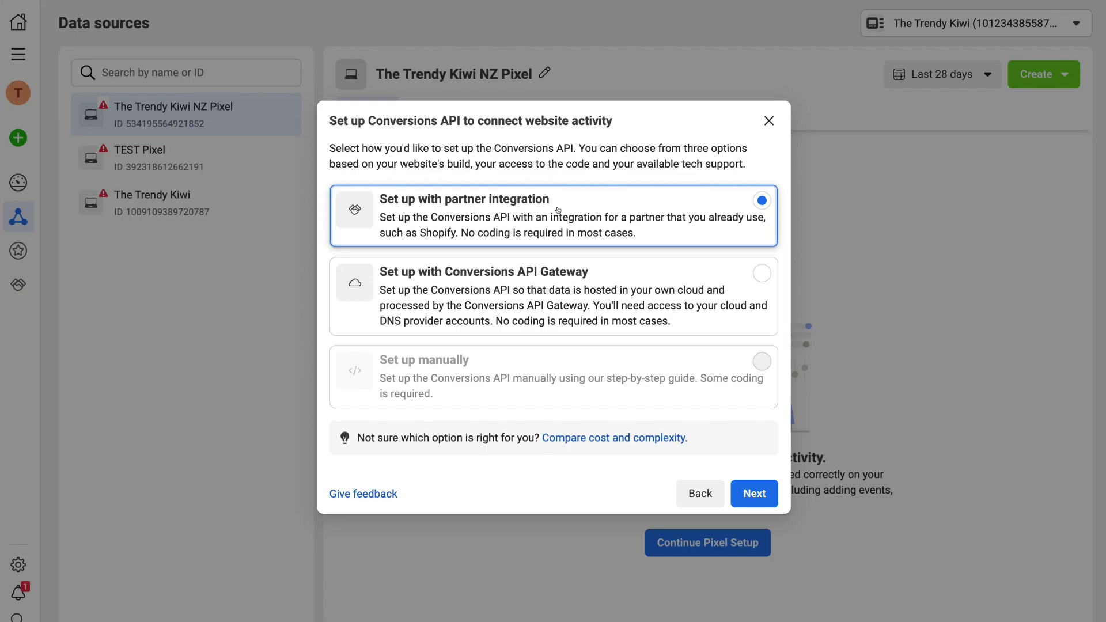
{"action": "left_click", "coordinate": [751, 493]}
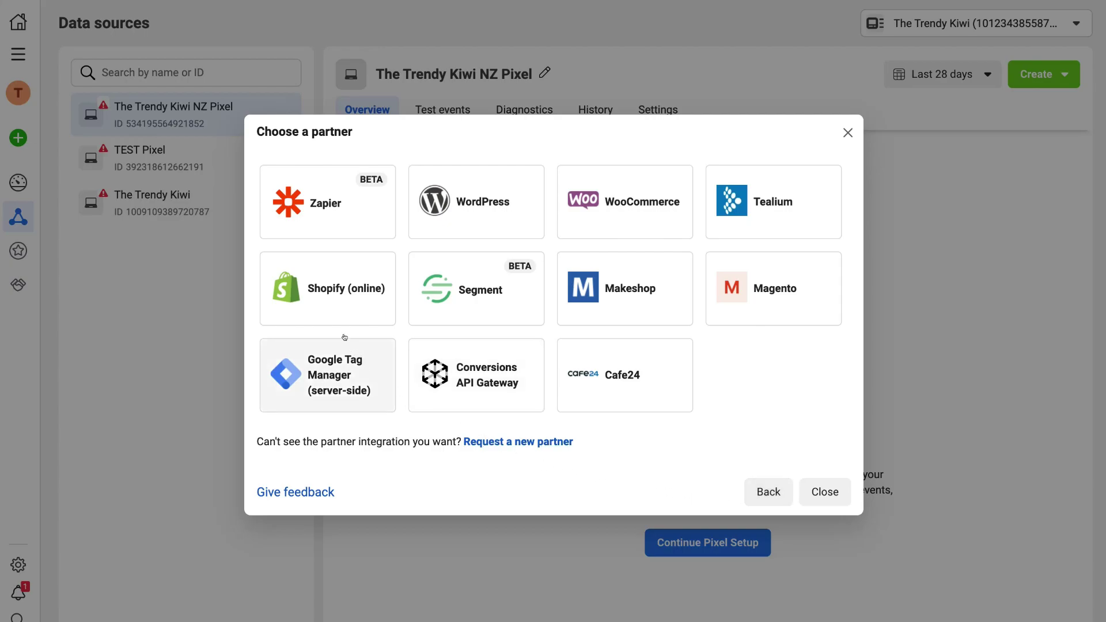
{"action": "left_click", "coordinate": [331, 306]}
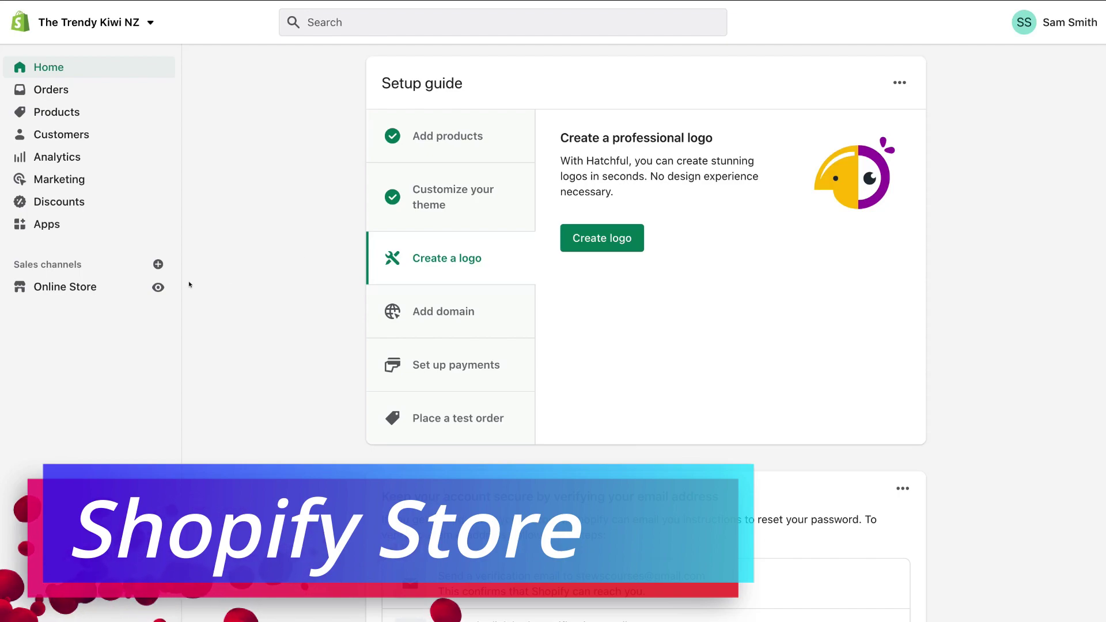
In the Shopify admin, start the Facebook Pixel setup from the online store preferences and add Facebook as a sales channel.
{"action": "left_click", "coordinate": [79, 286]}
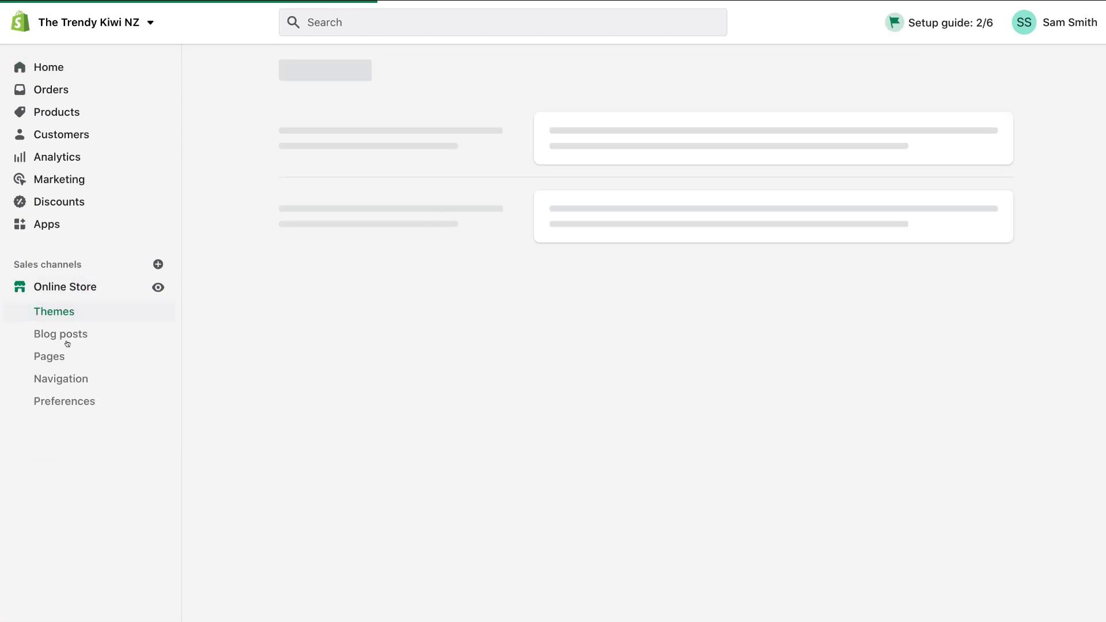
{"action": "left_click", "coordinate": [94, 399]}
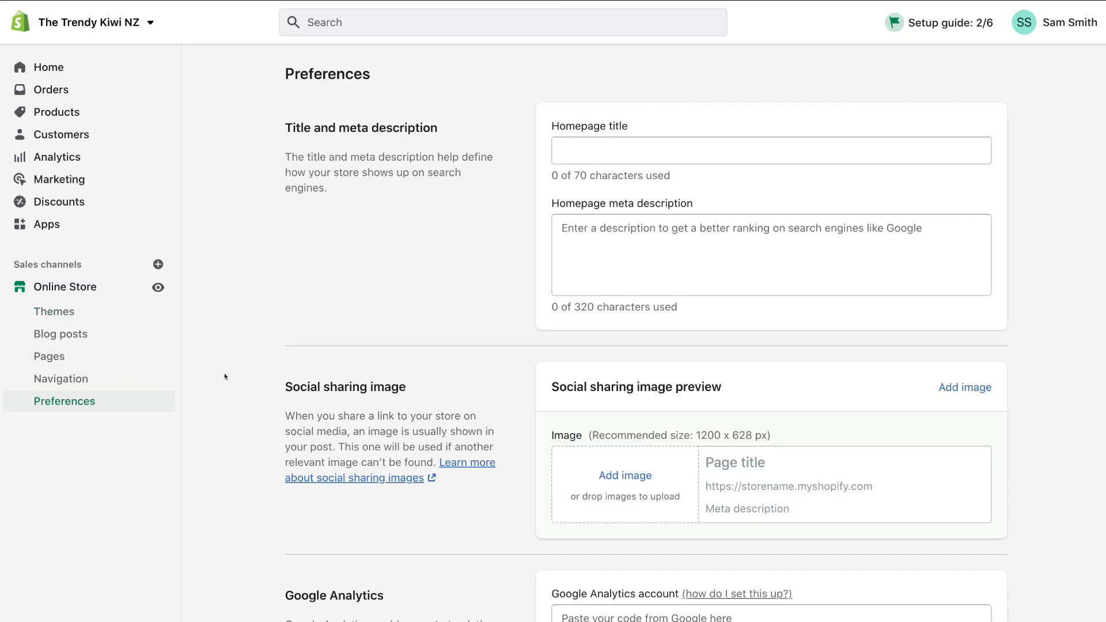
{"action": "scroll", "coordinate": [225, 377], "scroll_direction": "down", "scroll_amount": 10}
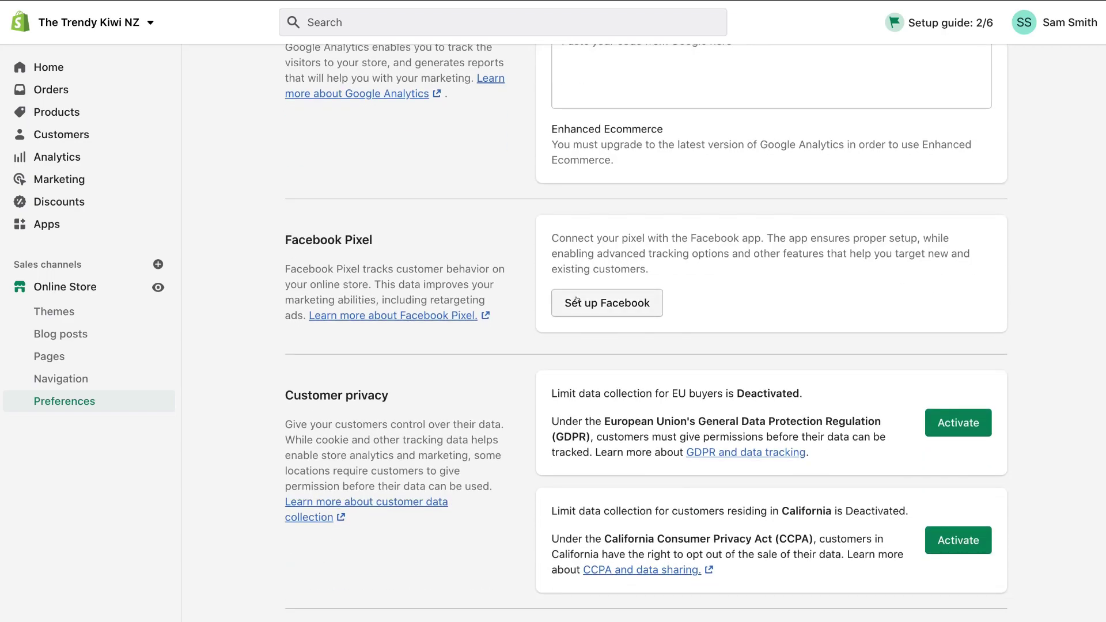
{"action": "left_click", "coordinate": [617, 302]}
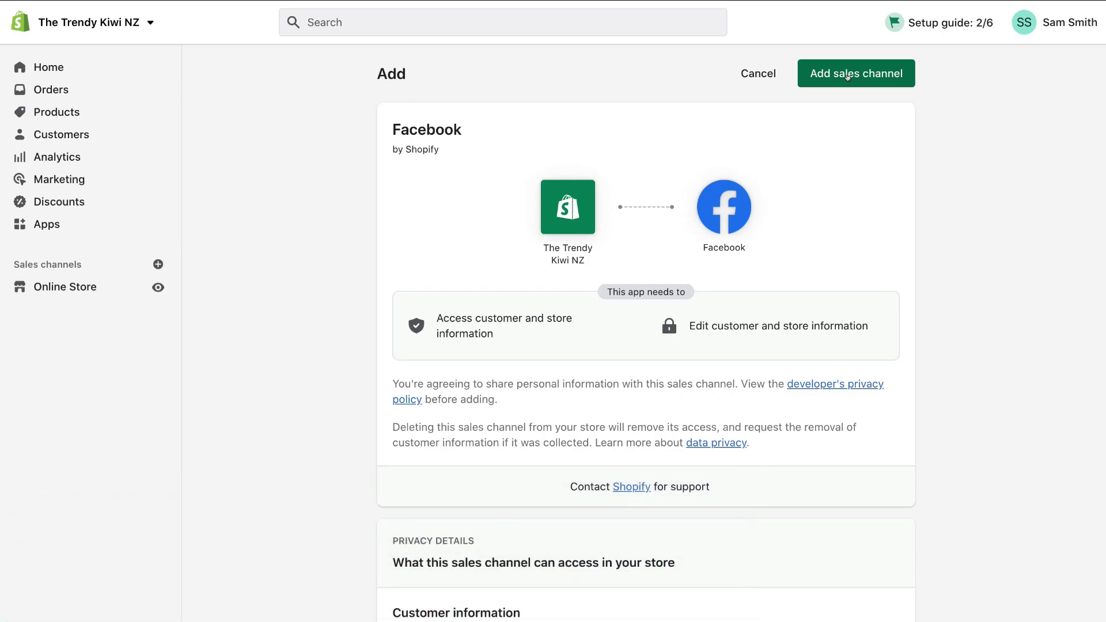
{"action": "left_click", "coordinate": [848, 76]}
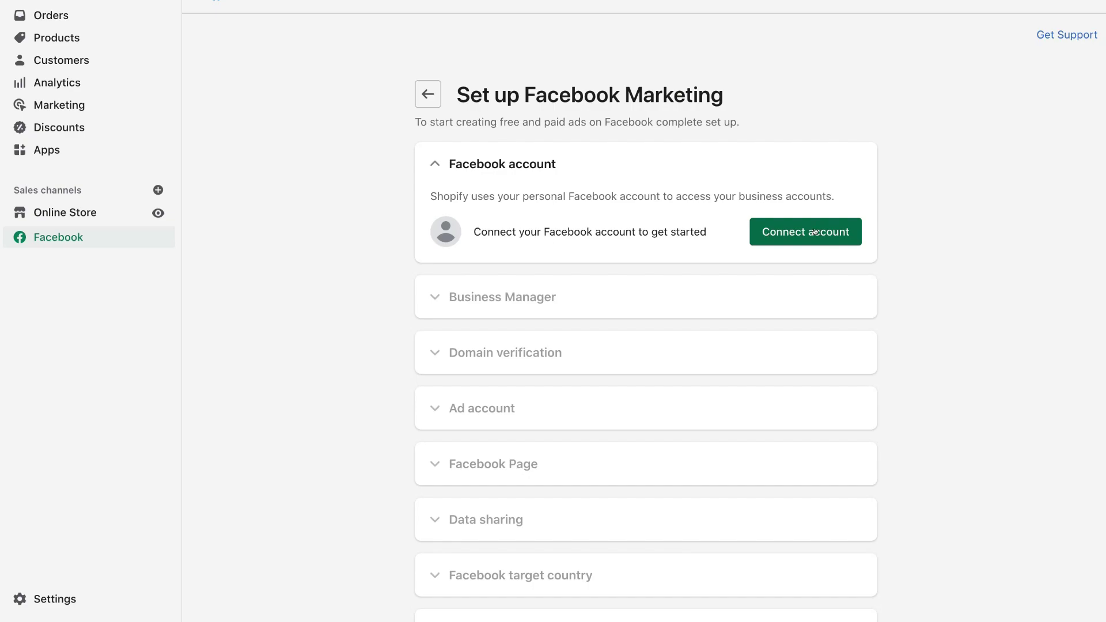
Connect the Facebook account to the store and grant Shopify all the requested permissions.
{"action": "left_click", "coordinate": [815, 231]}
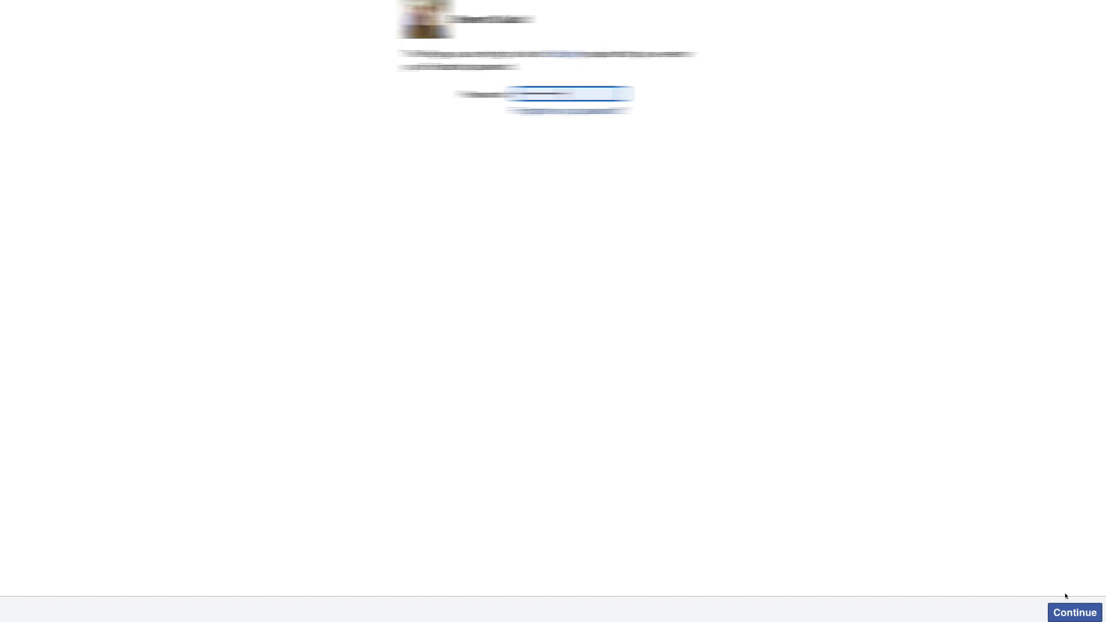
{"action": "left_click", "coordinate": [1069, 613]}
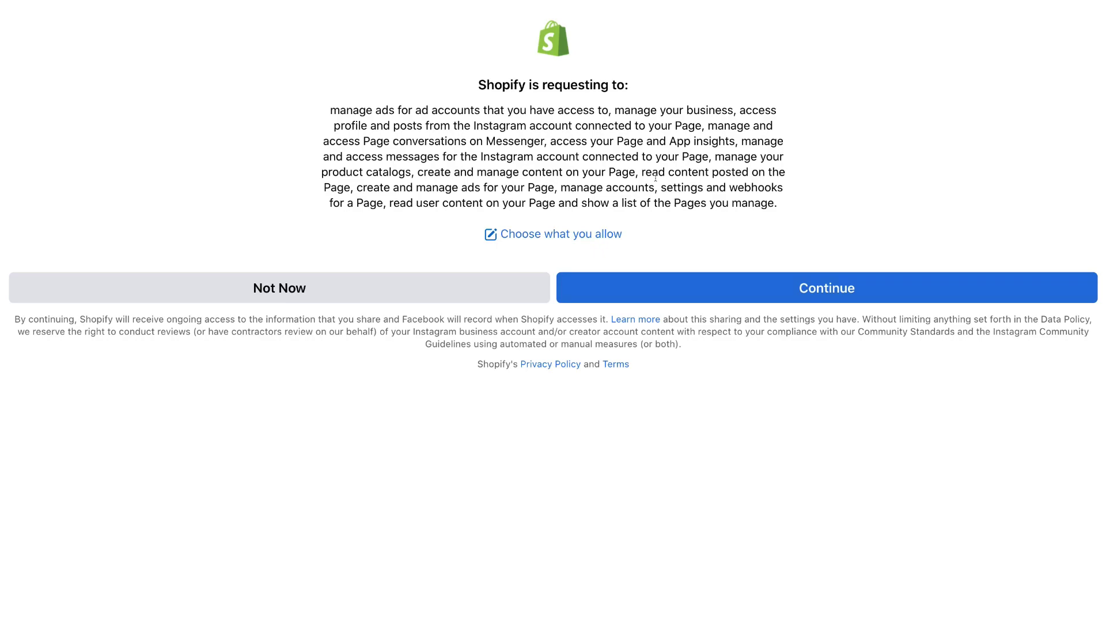
{"action": "left_click", "coordinate": [758, 288]}
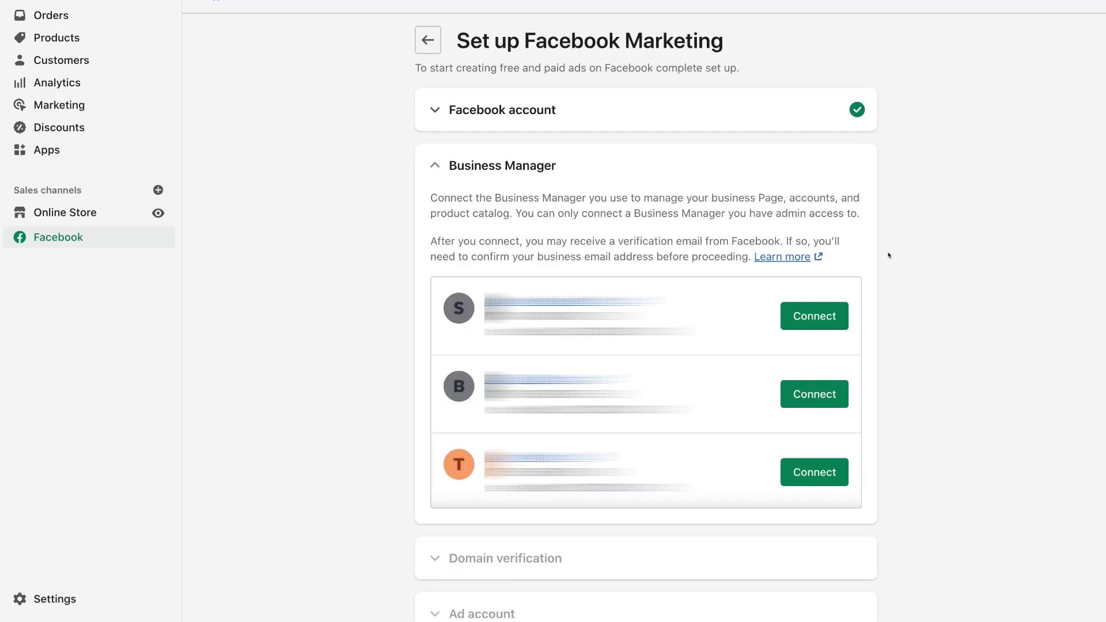
Connect The Trendy Kiwi's Business Manager and its suggested ad account, confirming the store's primary domain for verification.
{"action": "left_click", "coordinate": [817, 469]}
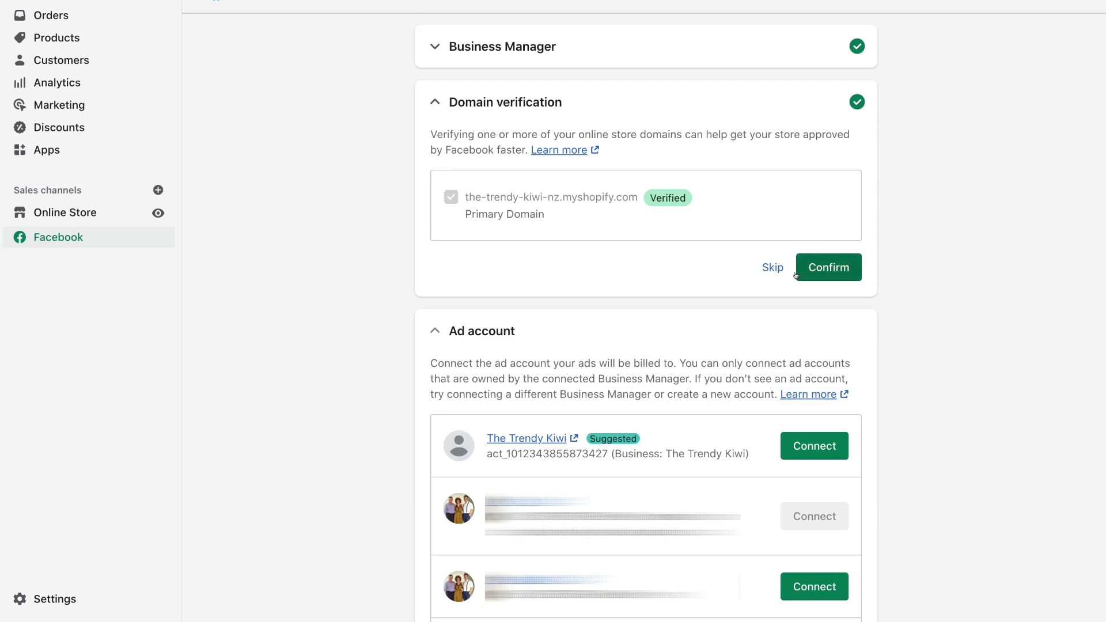
{"action": "left_click", "coordinate": [825, 269]}
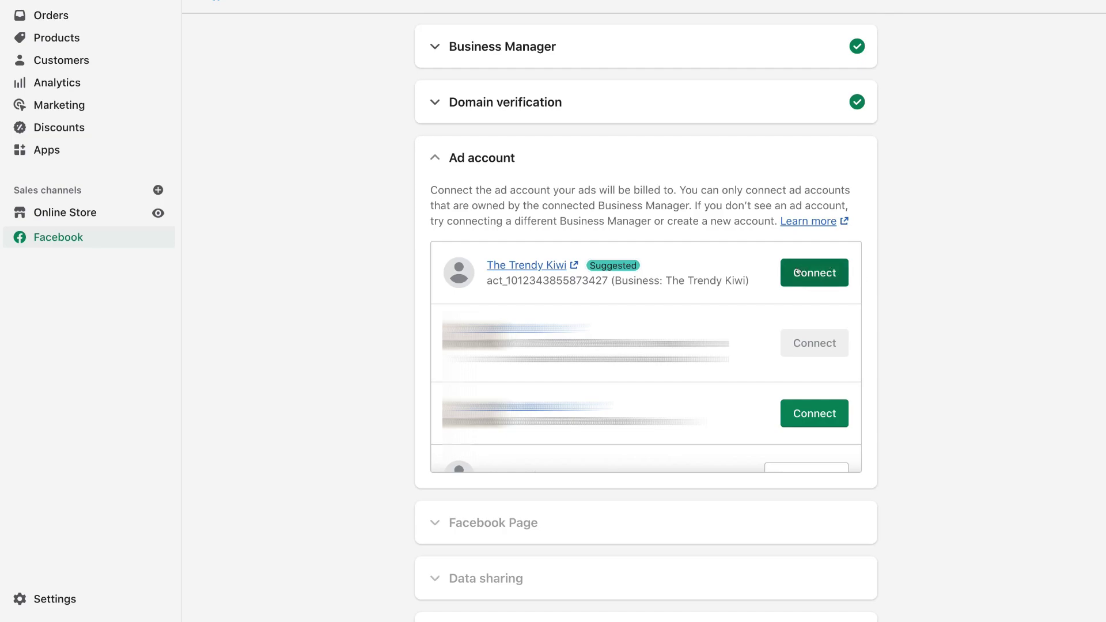
{"action": "left_click", "coordinate": [821, 274]}
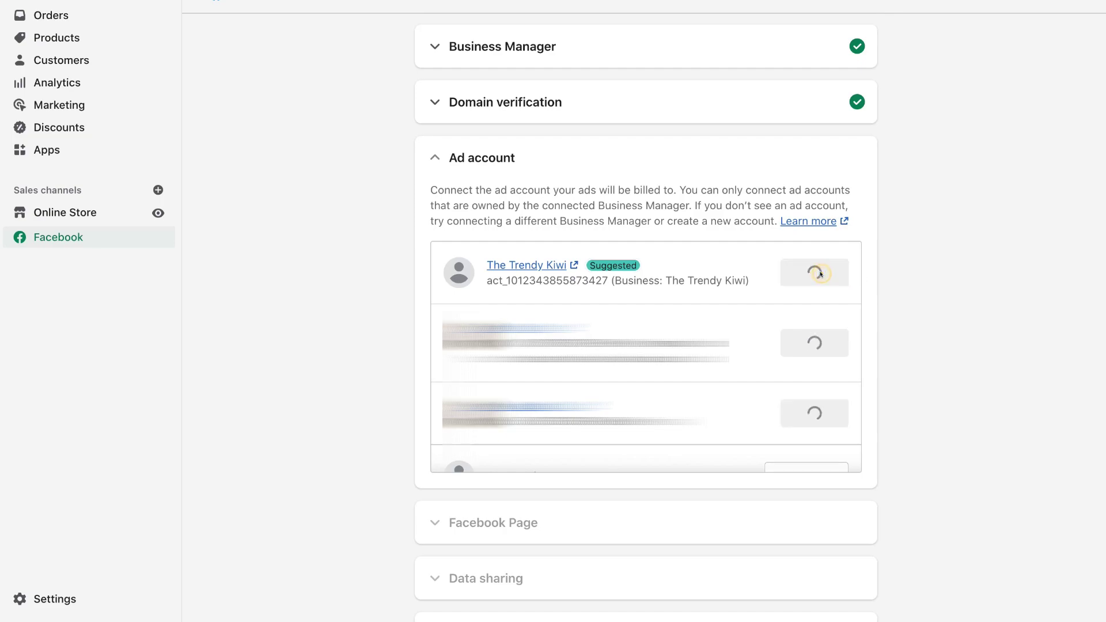
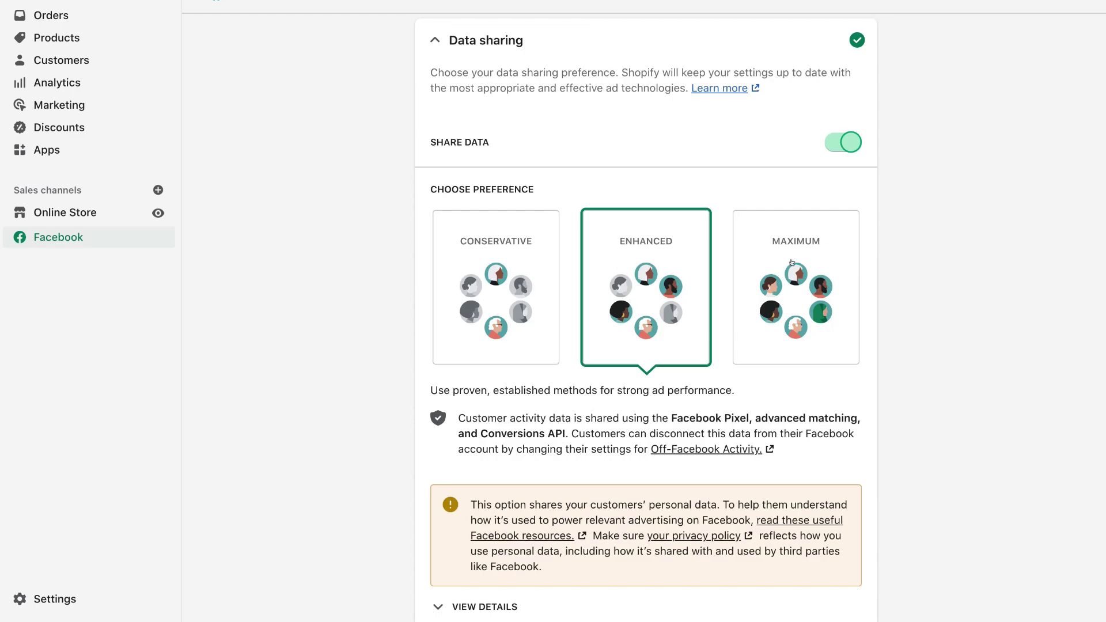
Replace TEST Pixel with The Trendy Kiwi NZ Pixel as the tracking pixel in the data sharing settings.
{"action": "scroll", "coordinate": [961, 182], "scroll_direction": "down", "scroll_amount": 8}
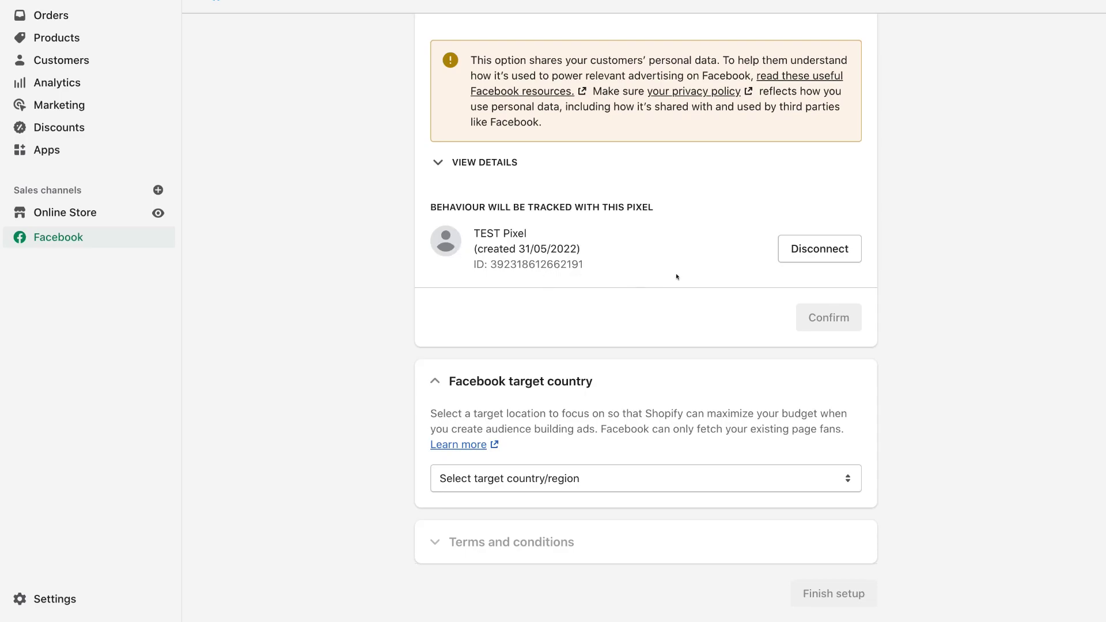
{"action": "left_click", "coordinate": [820, 253]}
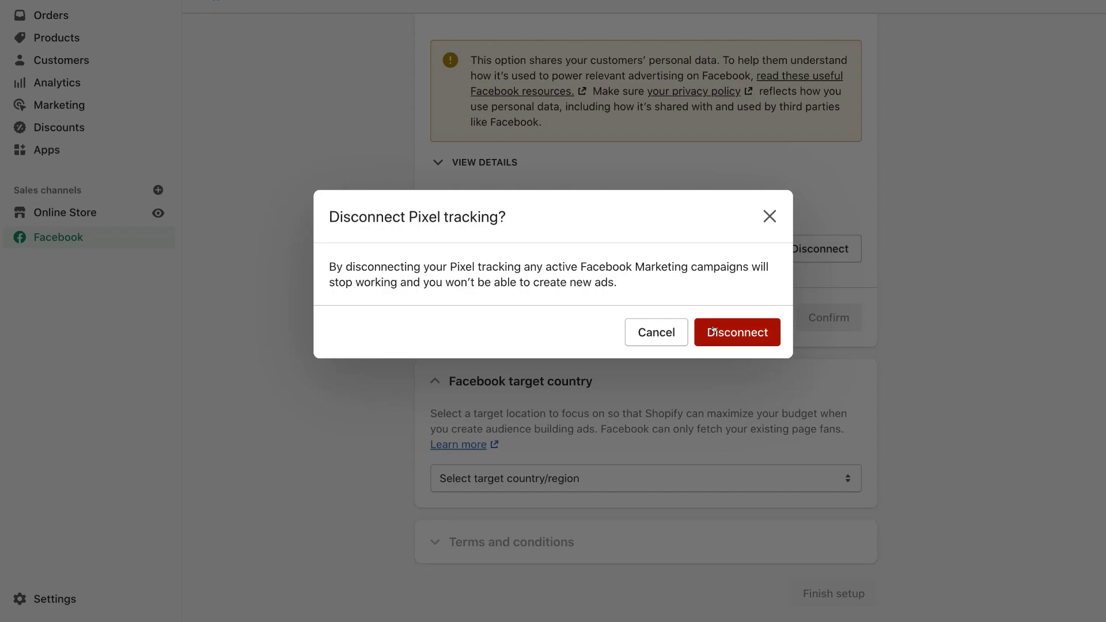
{"action": "left_click", "coordinate": [744, 330]}
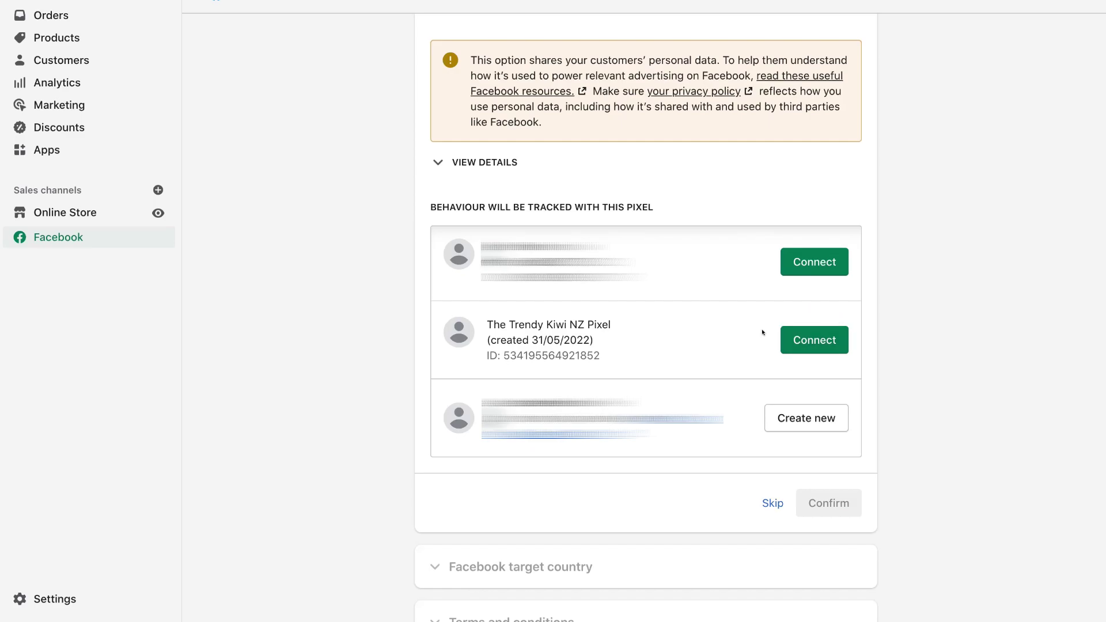
{"action": "left_click", "coordinate": [795, 341]}
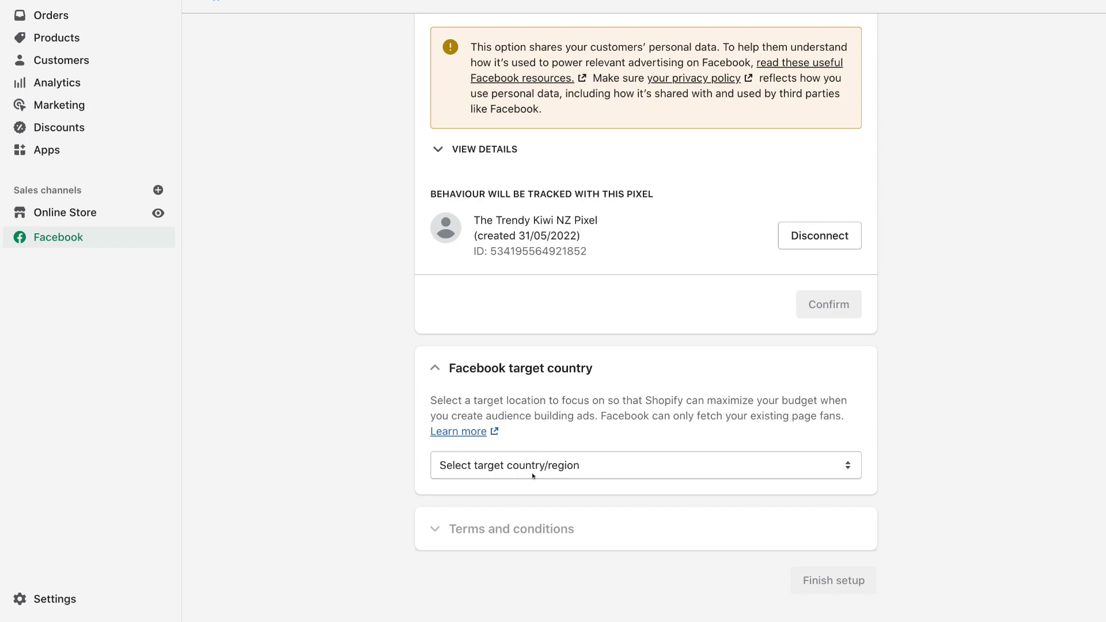
Set the Facebook target country to New Zealand.
{"action": "left_click", "coordinate": [591, 467]}
{"action": "scroll", "coordinate": [519, 403], "scroll_direction": "down", "scroll_amount": 20}
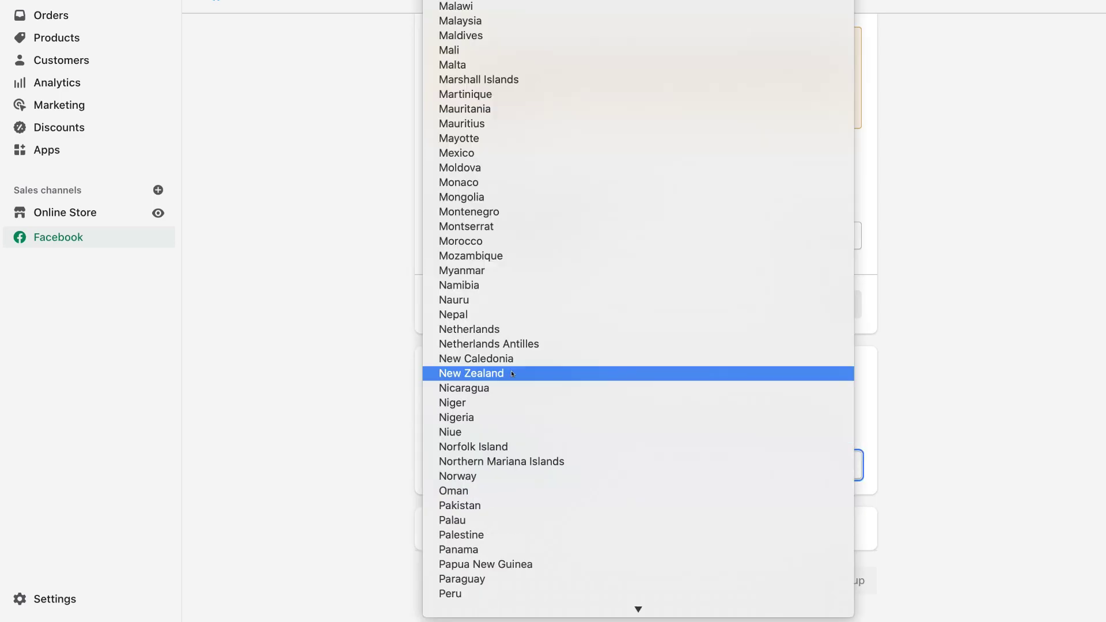
{"action": "left_click", "coordinate": [545, 375]}
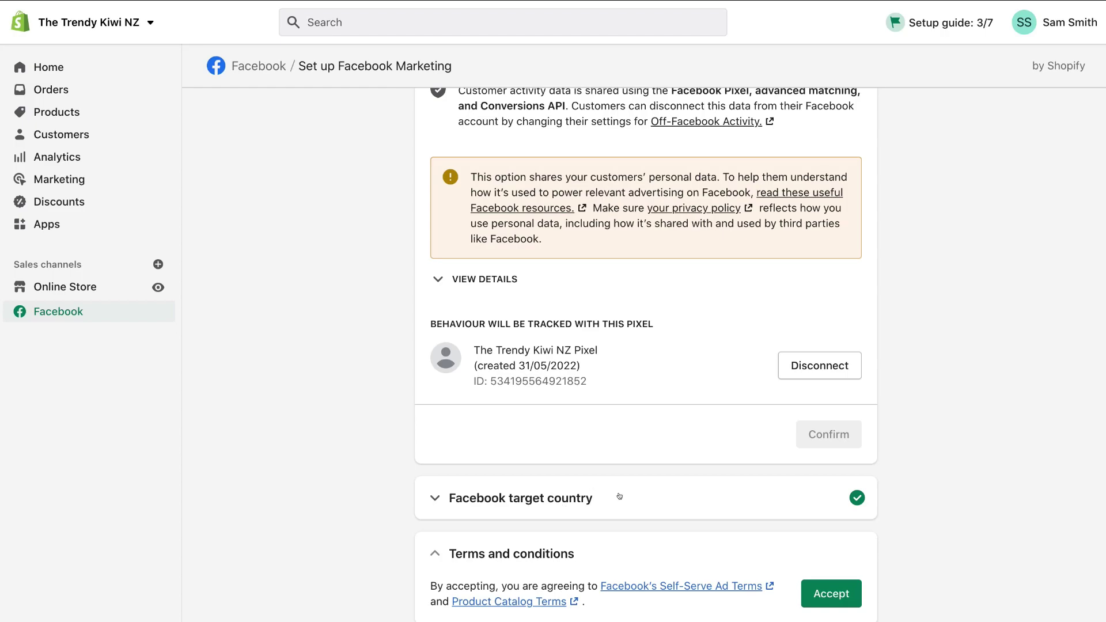
Accept the Facebook ad and product catalog terms and finish the Facebook Marketing setup.
{"action": "left_click", "coordinate": [833, 595]}
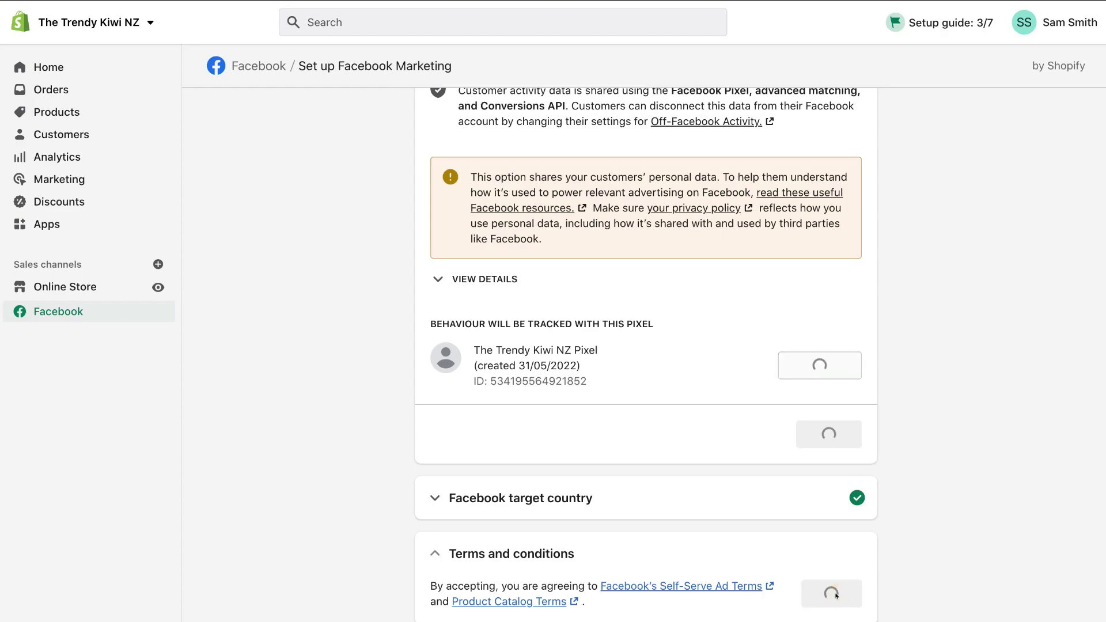
{"action": "scroll", "coordinate": [988, 524], "scroll_direction": "down", "scroll_amount": 2}
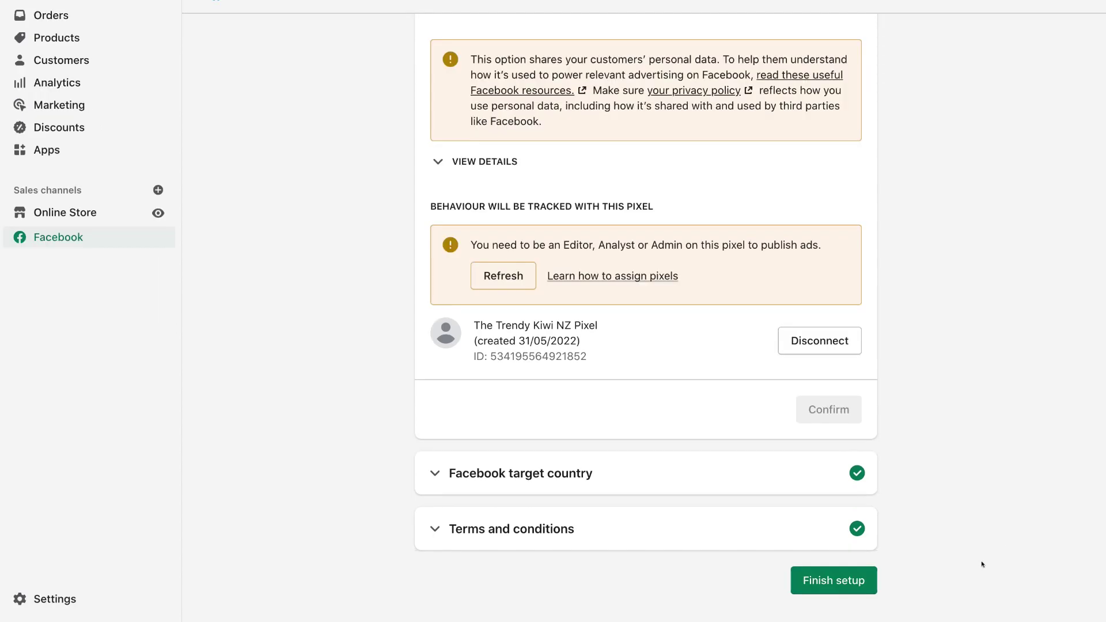
{"action": "left_click", "coordinate": [846, 582]}
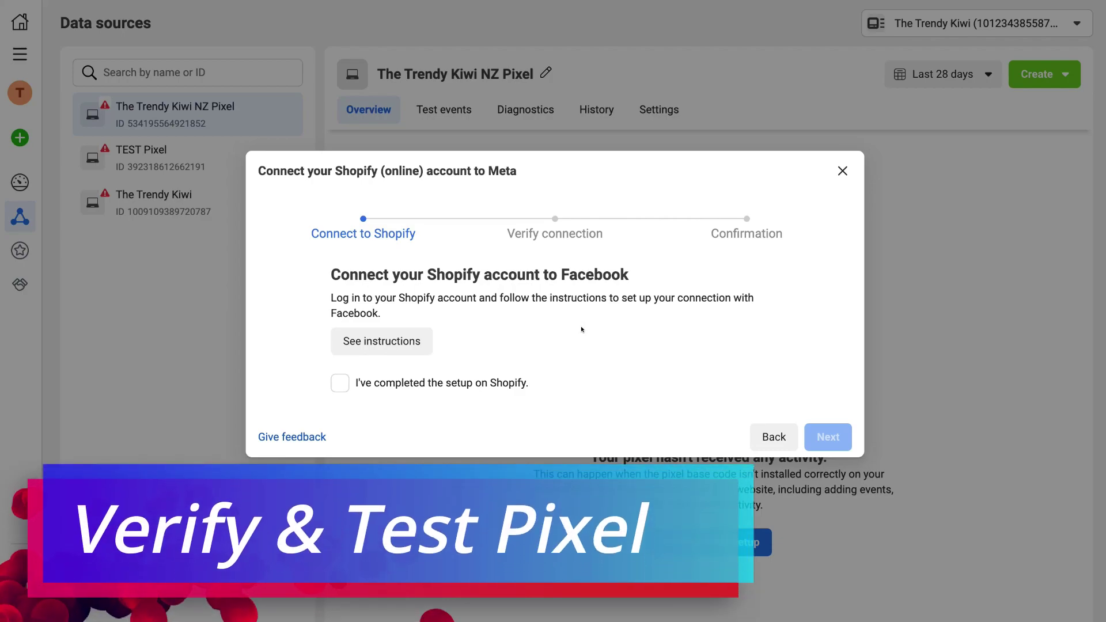
{"action": "left_click", "coordinate": [336, 386]}
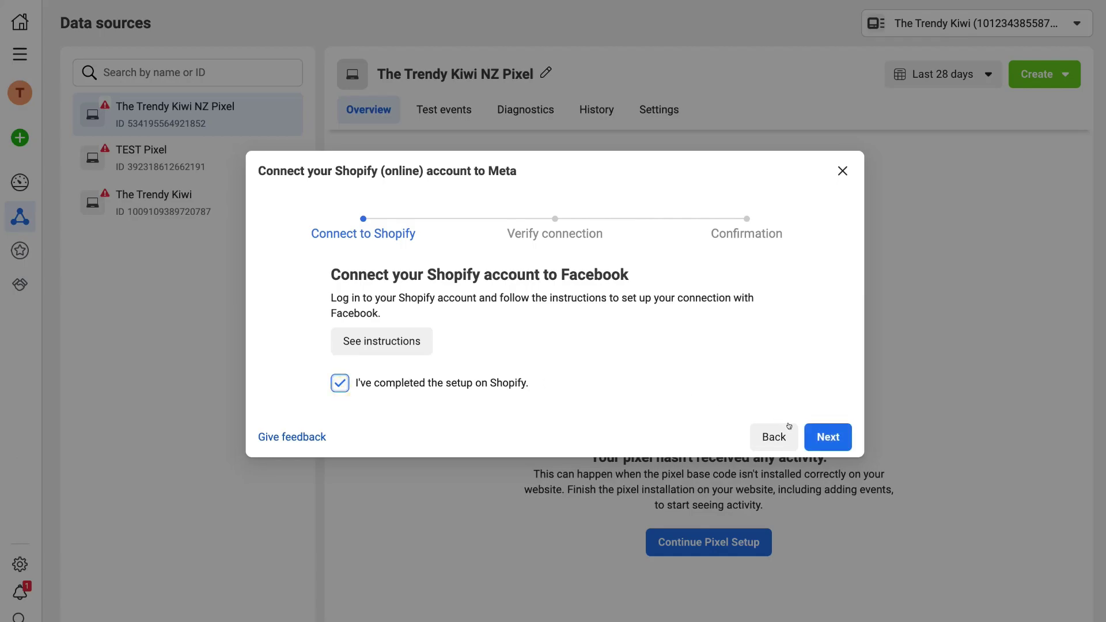
{"action": "left_click", "coordinate": [827, 437]}
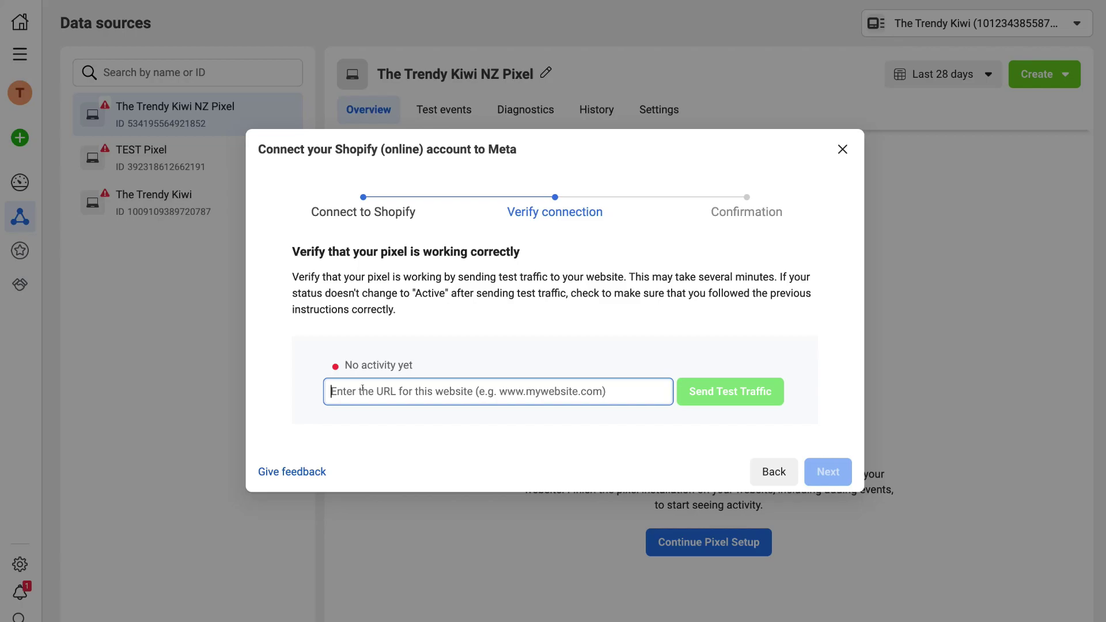
{"action": "type", "text": "https://the-trendy-kiwi-nz.myshopify.com"}
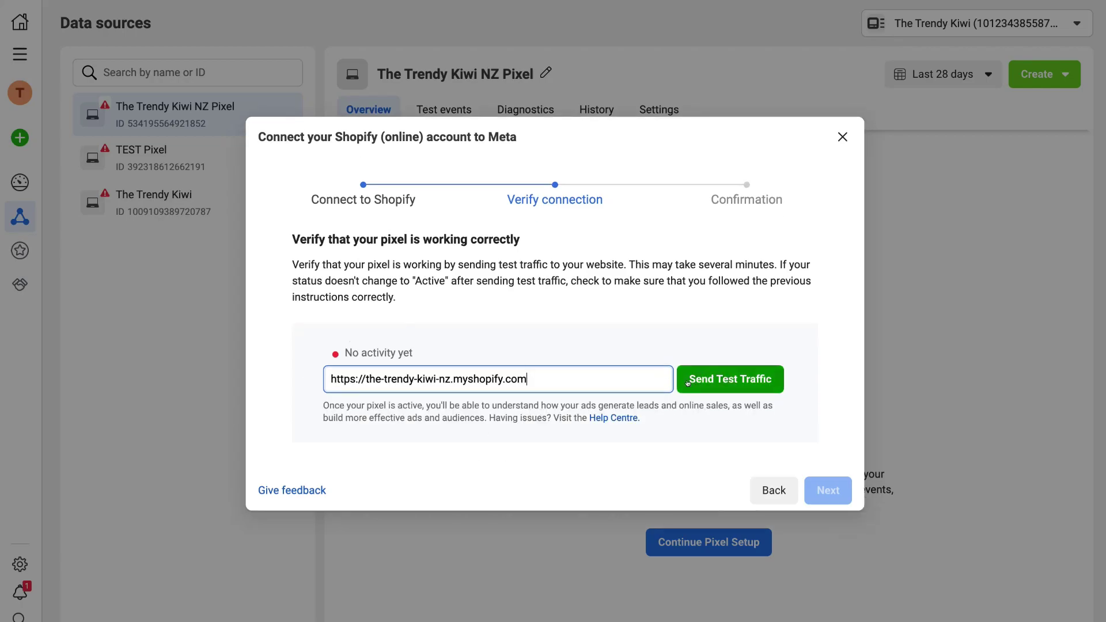
{"action": "left_click", "coordinate": [724, 380]}
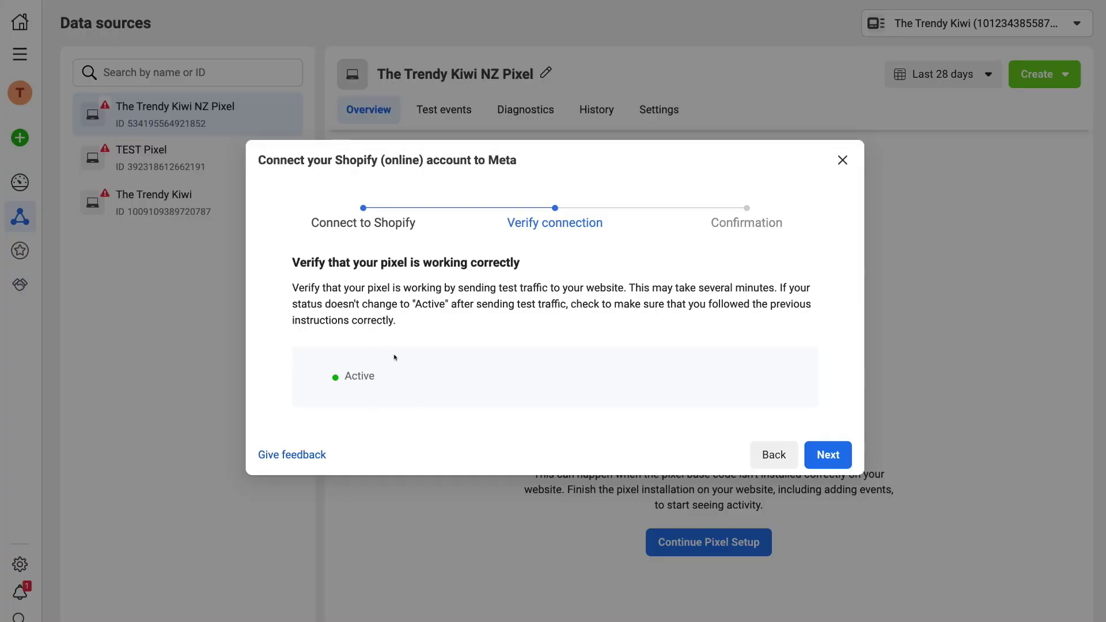
{"action": "left_click", "coordinate": [826, 457]}
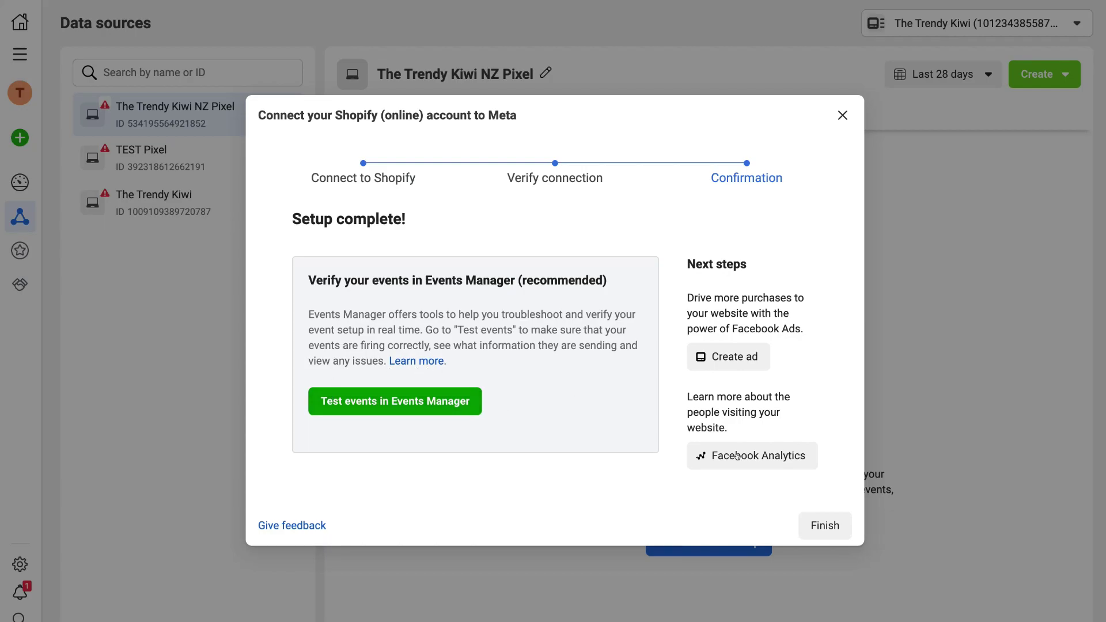
{"action": "left_click", "coordinate": [820, 527]}
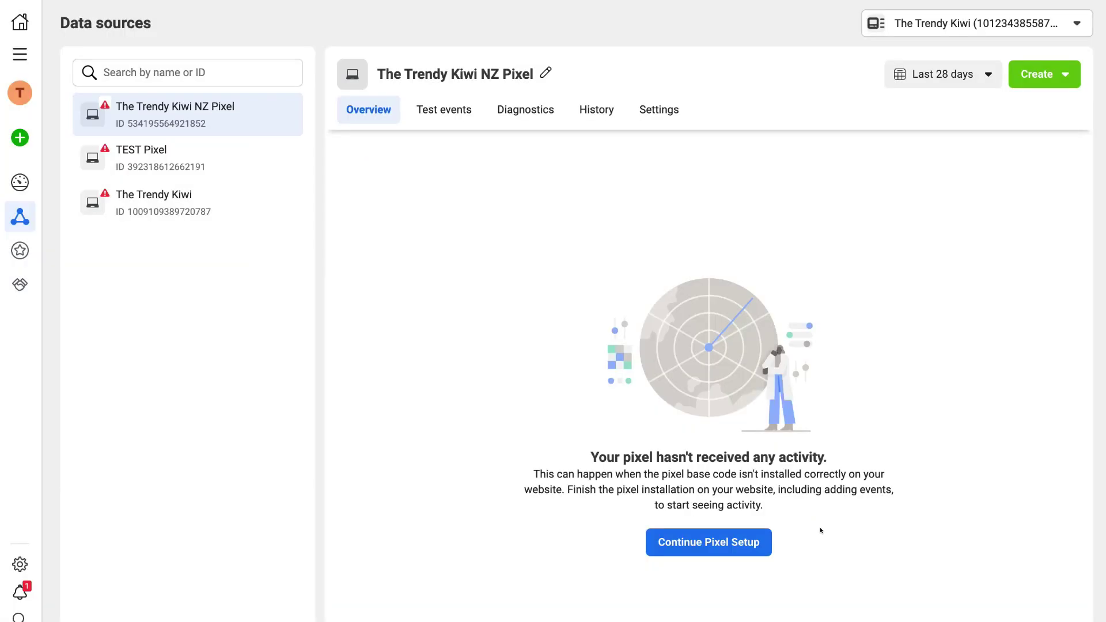
{"action": "left_click", "coordinate": [433, 111]}
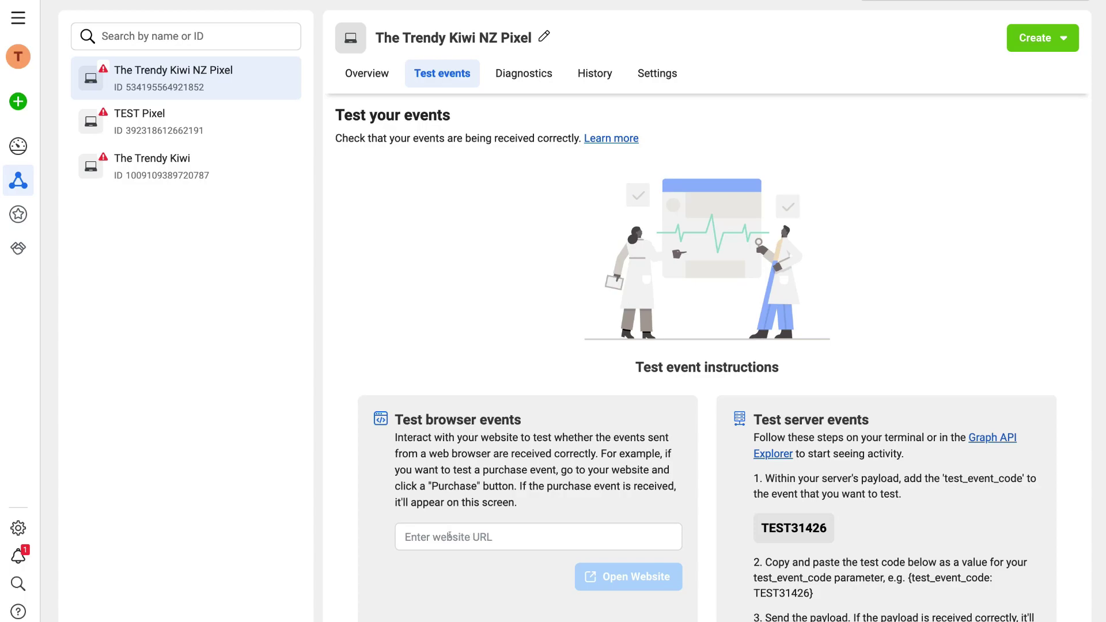
{"action": "left_click", "coordinate": [449, 536]}
{"action": "type", "text": "https://the-trendy-kiwi-nz.myshopify.com"}
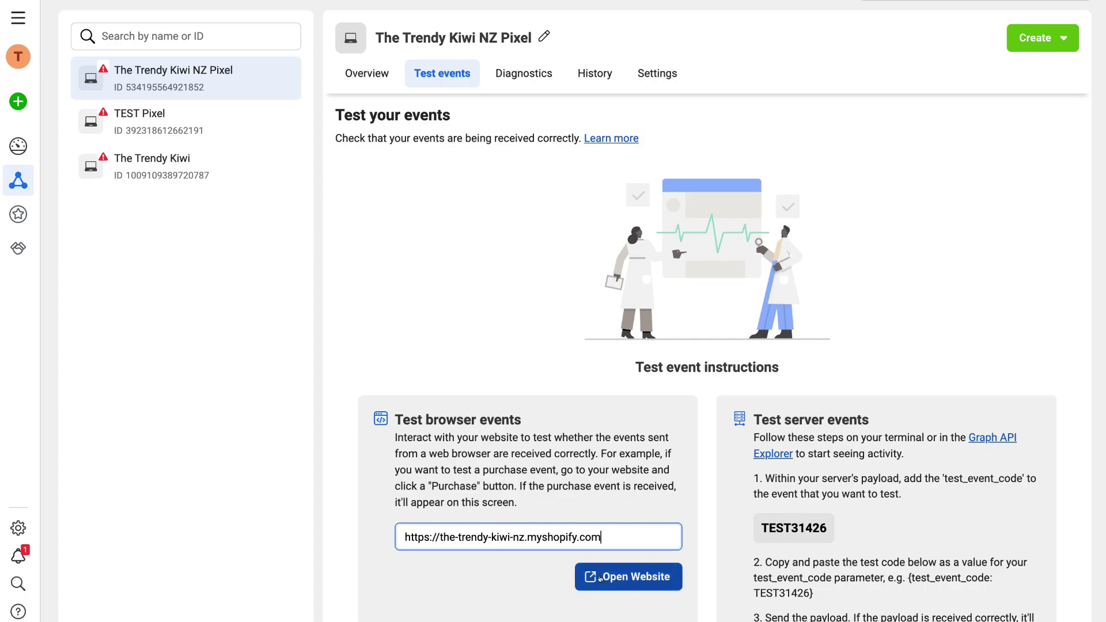
{"action": "left_click", "coordinate": [646, 576]}
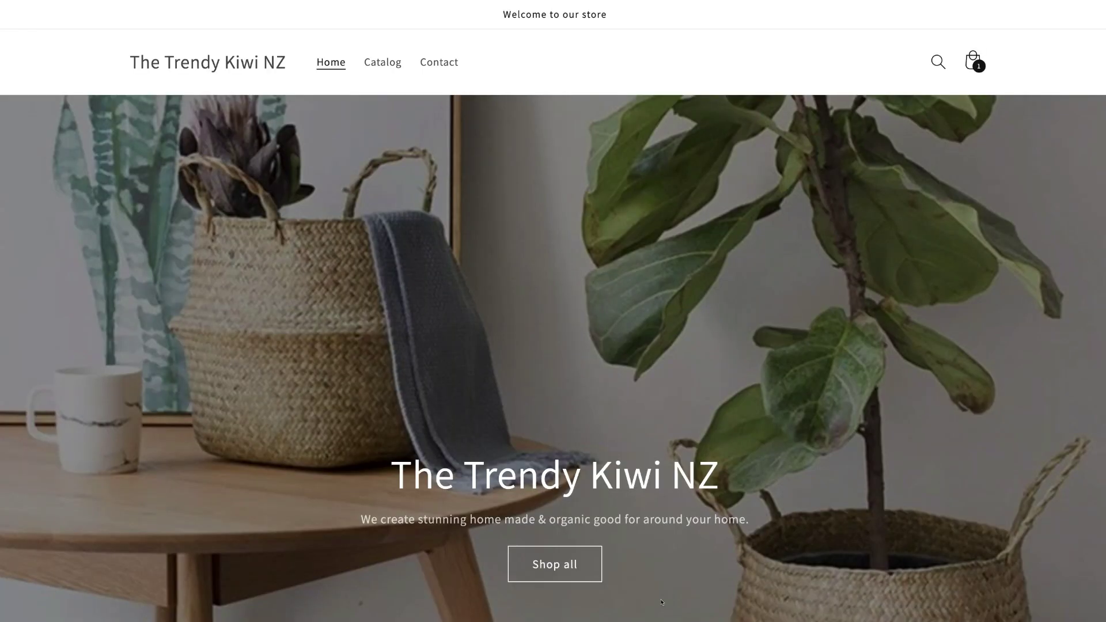
Visit the store's Catalog and Contact pages to generate browsing events, ending back on Catalog.
{"action": "left_click", "coordinate": [372, 67]}
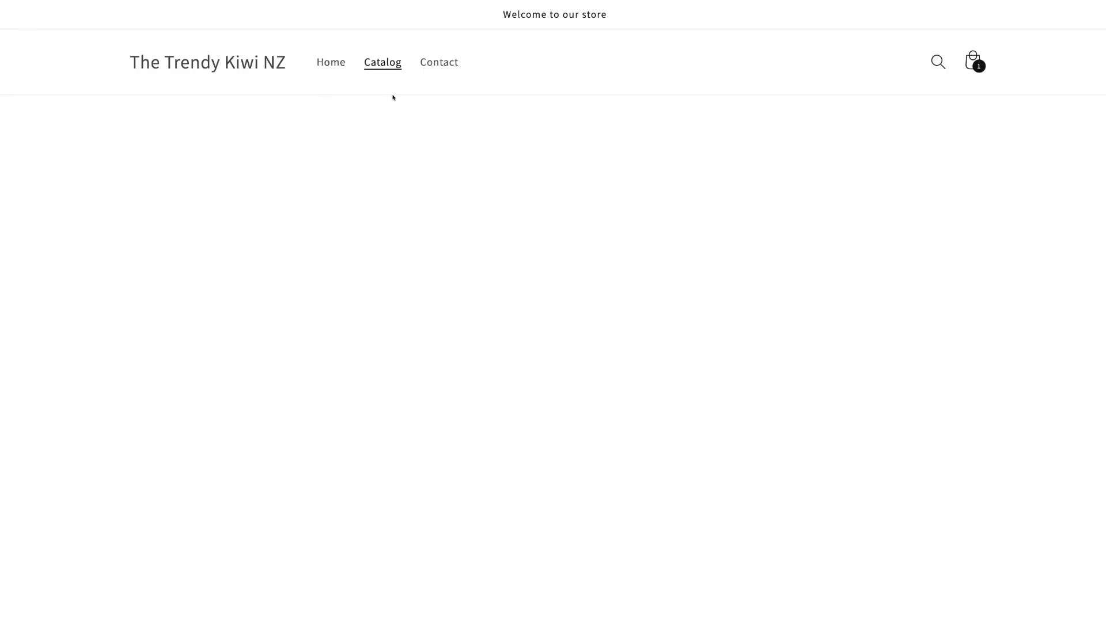
{"action": "left_click", "coordinate": [436, 66]}
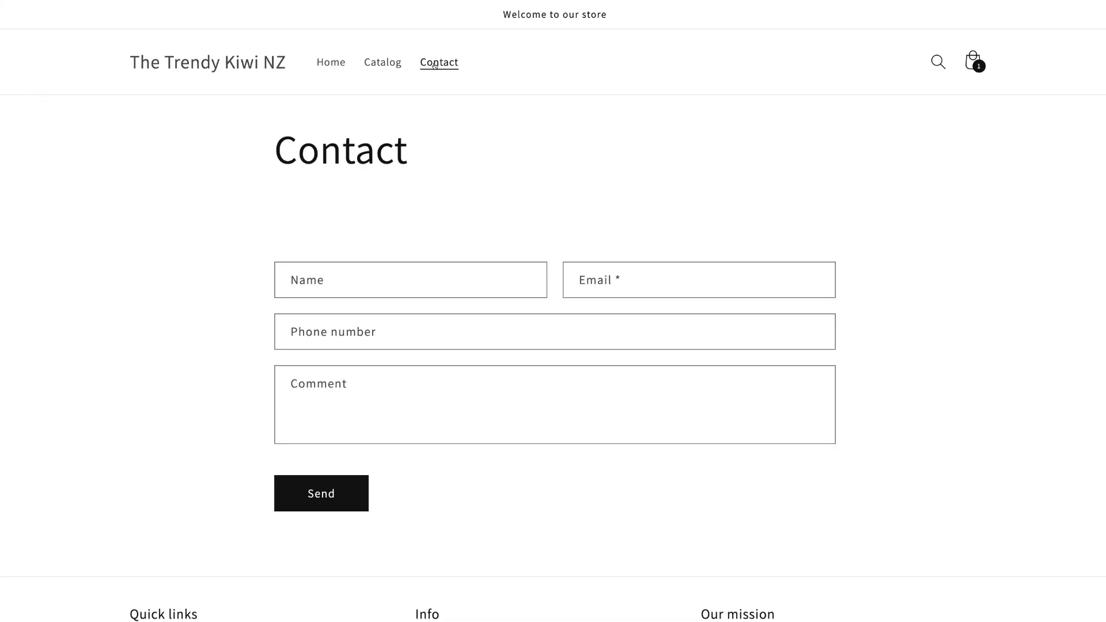
{"action": "left_click", "coordinate": [380, 65]}
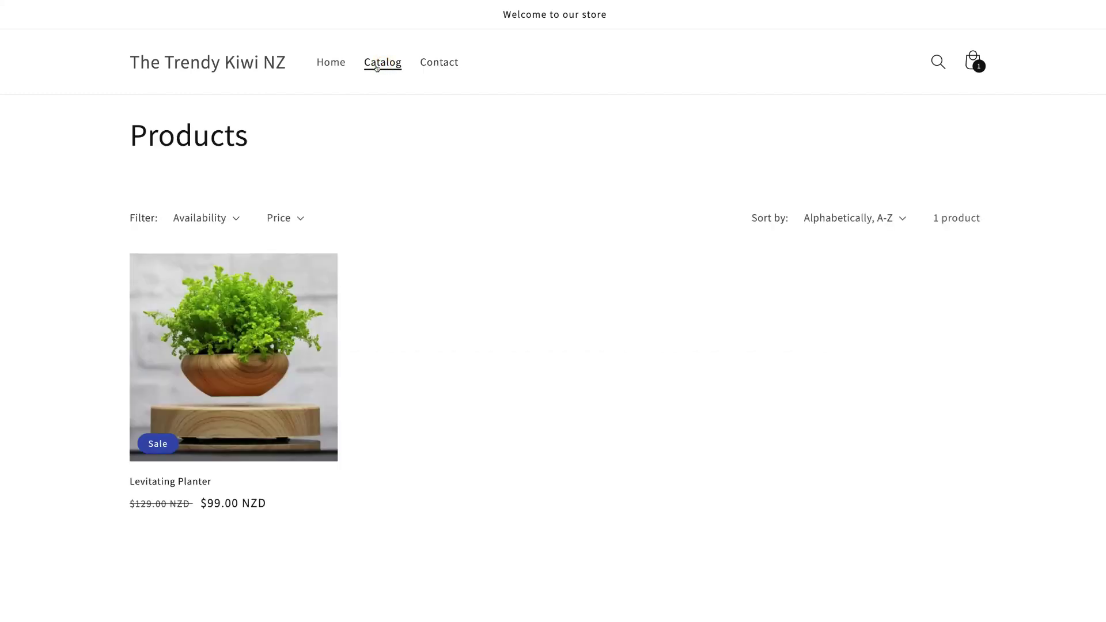
Open the Levitating Planter product, add one to the cart and proceed to checkout.
{"action": "left_click", "coordinate": [259, 315]}
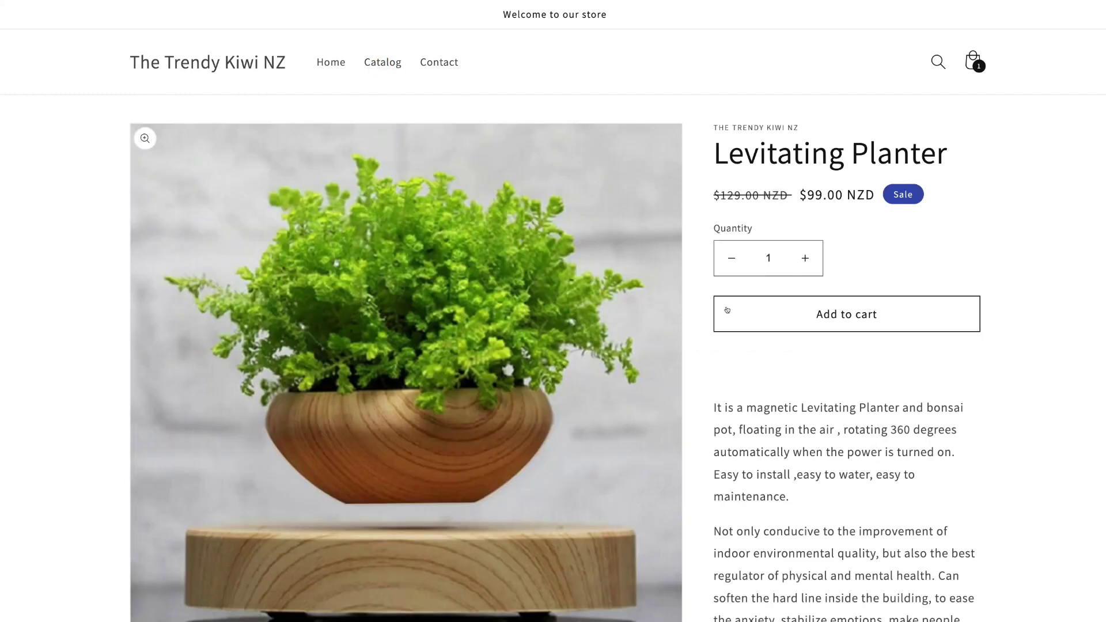
{"action": "left_click", "coordinate": [778, 311]}
{"action": "left_click", "coordinate": [848, 301]}
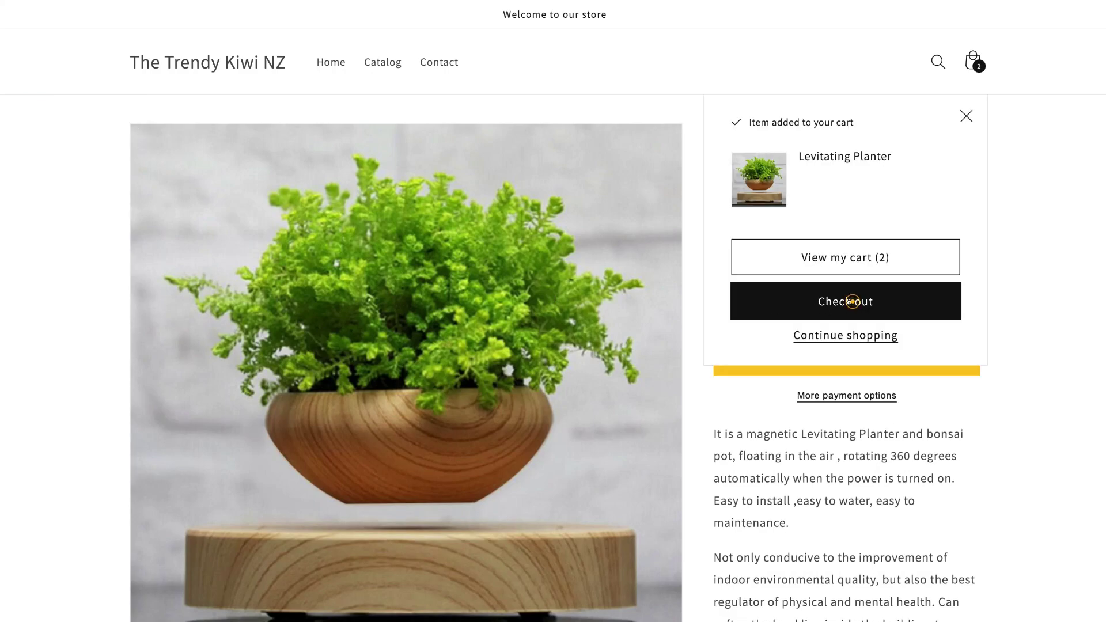